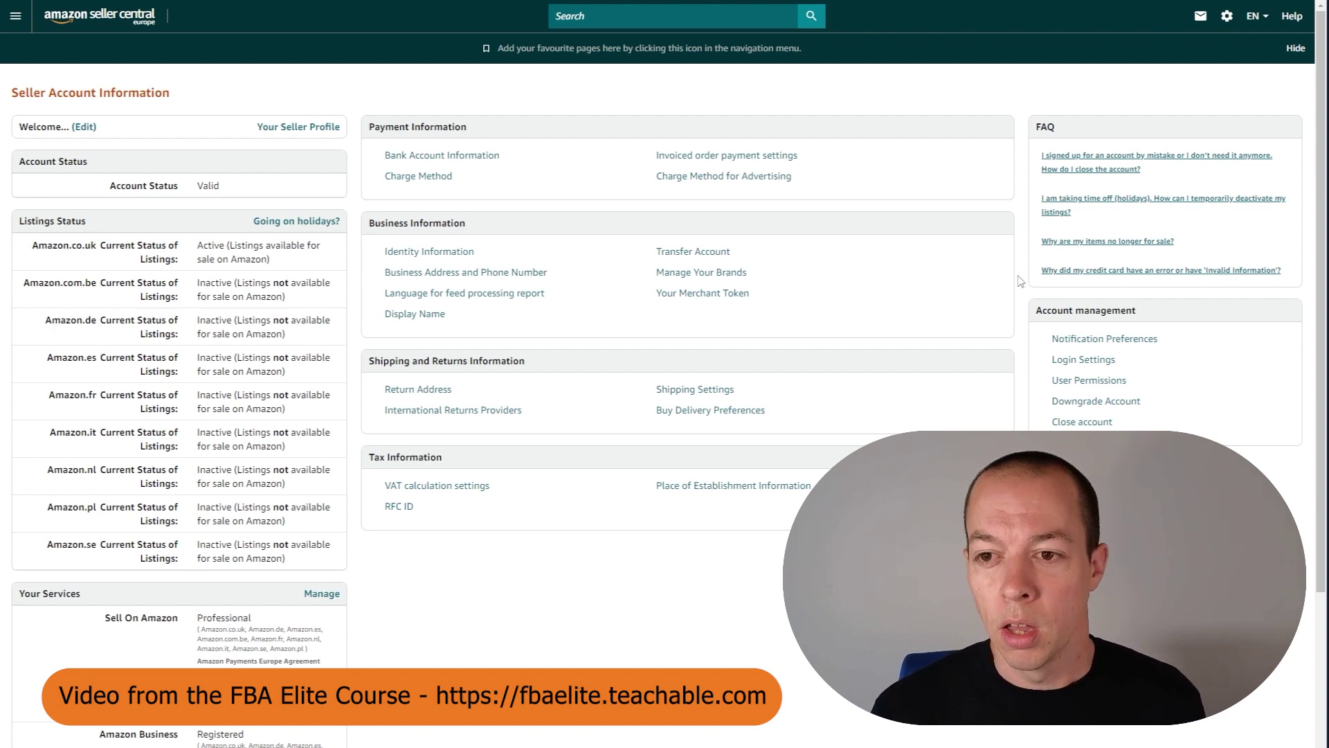
Step: Open the account settings menu to reach Account Info and the card's Charge Methods page
{"action": "left_click", "coordinate": [1227, 16]}
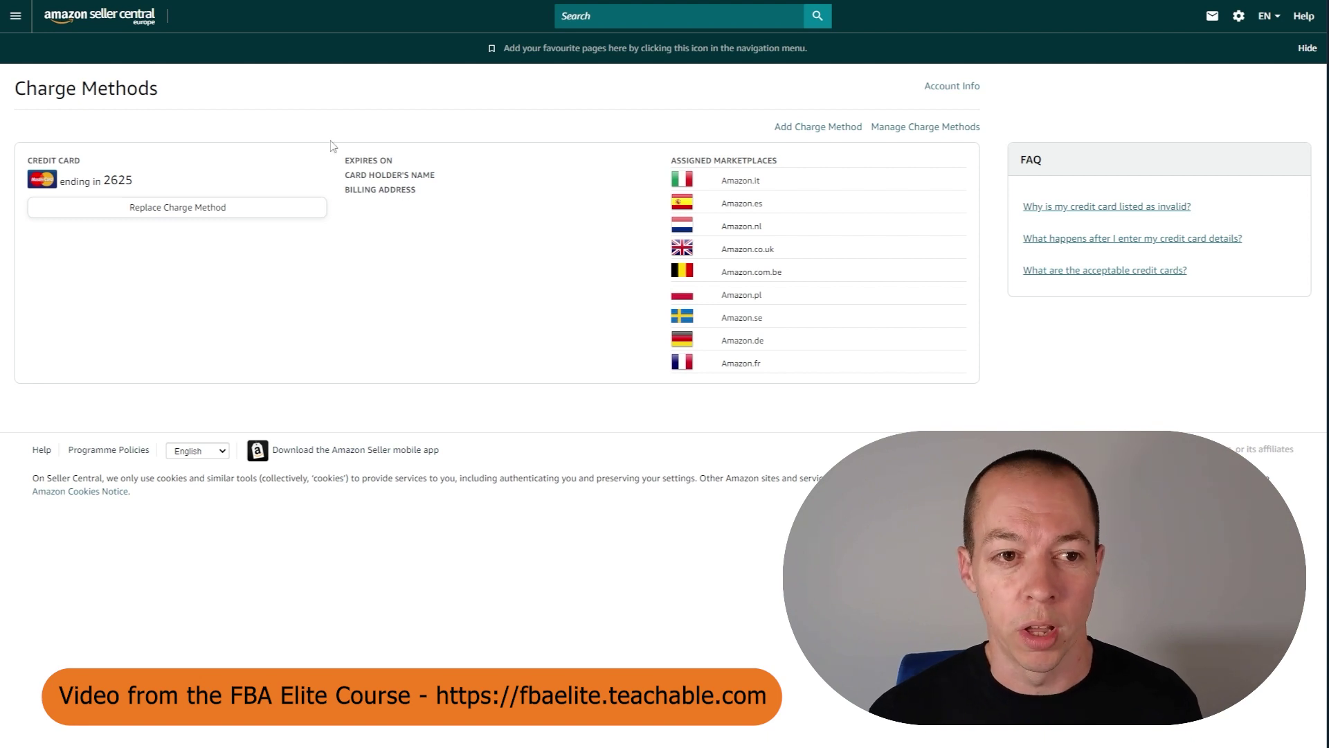
Step: Go back to Seller Account Information and view the bank account Deposit Methods
{"action": "key", "text": "alt+Left"}
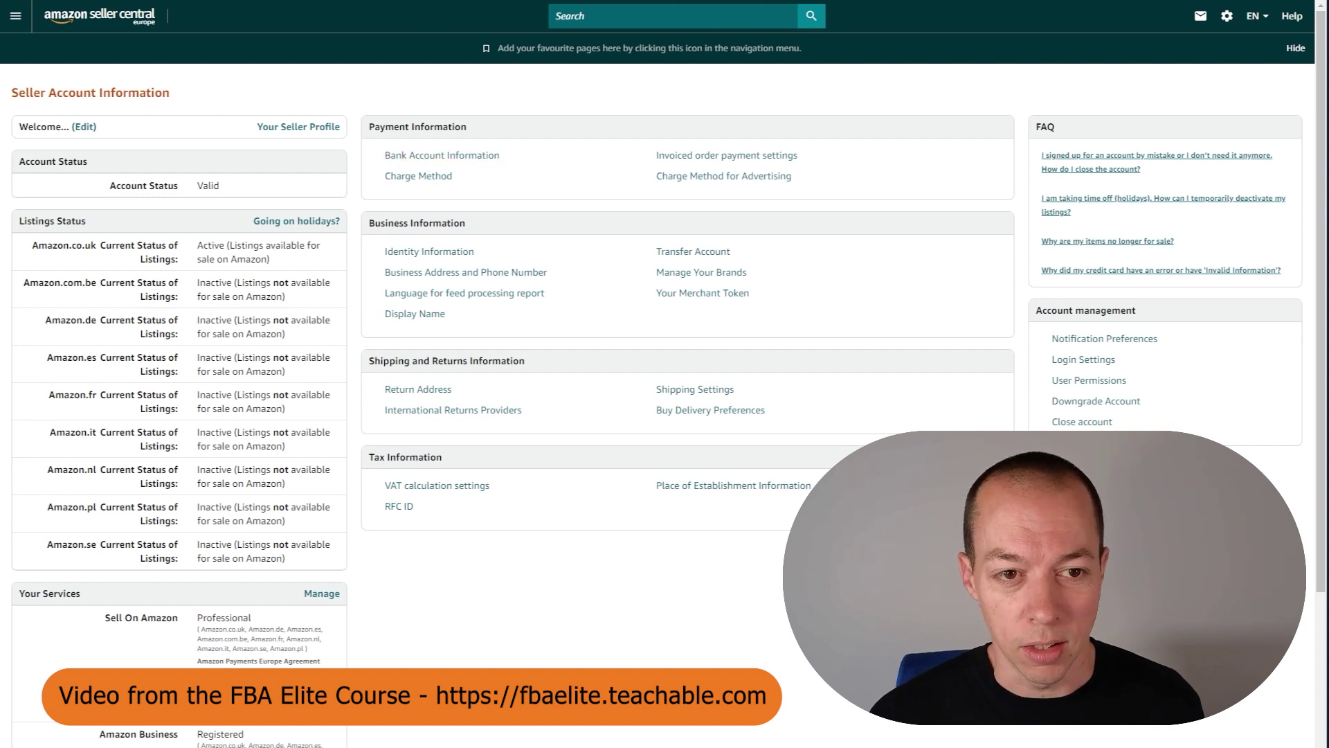
{"action": "left_click", "coordinate": [450, 155]}
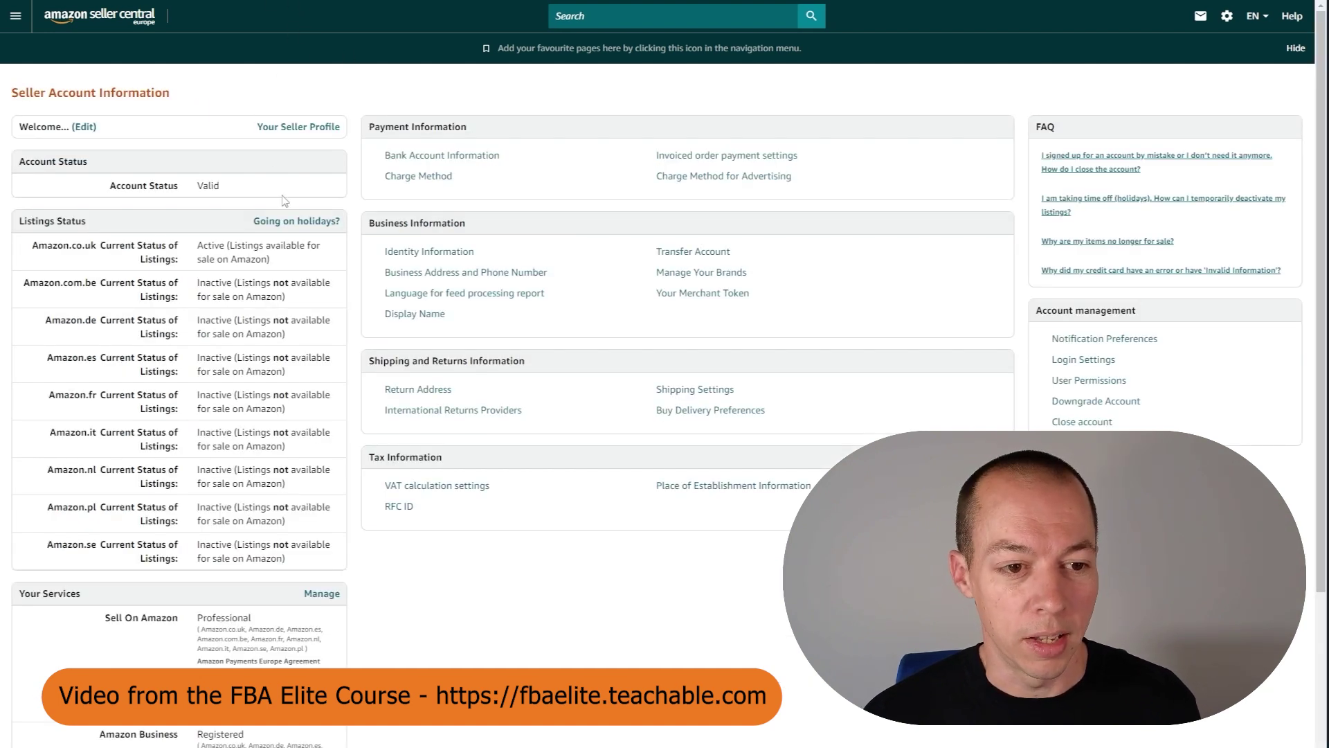
Step: Open 'Going on holidays?' to see which countries' shops are Active or Inactive
{"action": "left_click", "coordinate": [302, 231]}
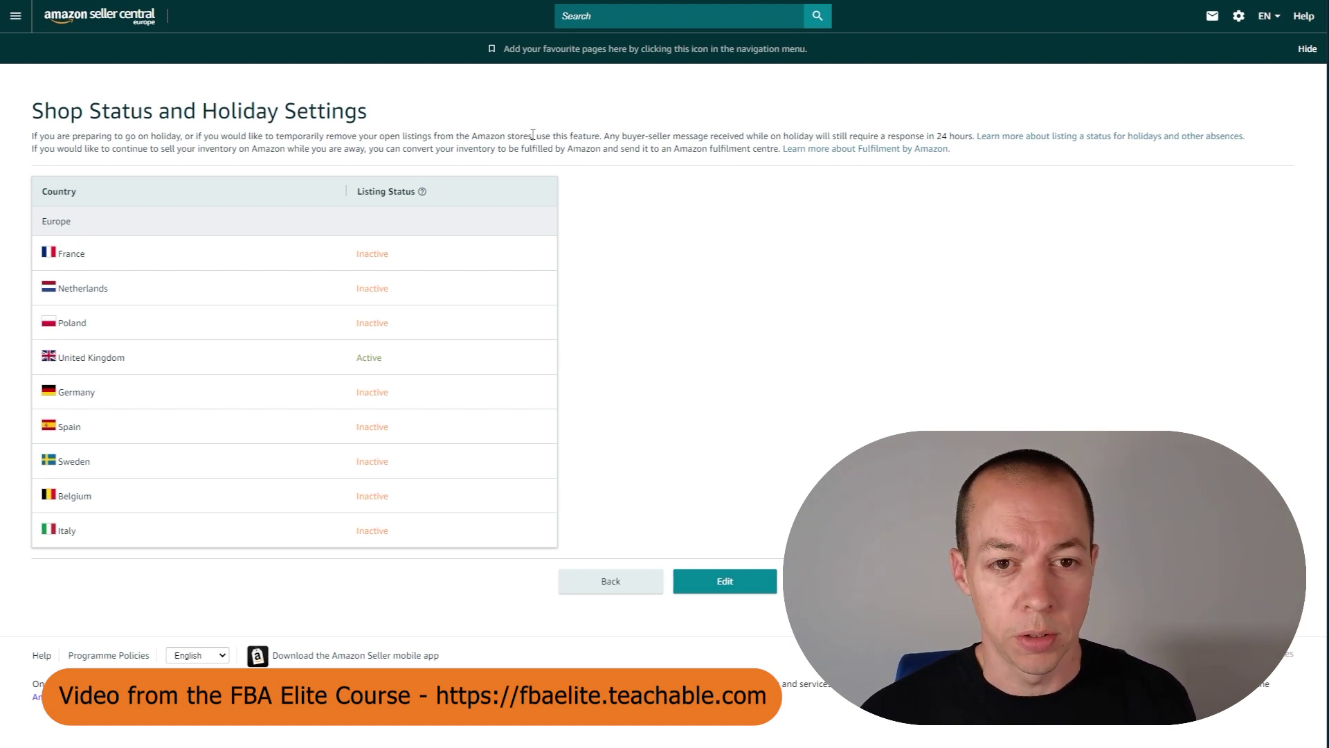
Step: Open Fulfilment by Amazon settings and highlight Amazon.co.uk's Disabled shipping programme status
{"action": "left_click", "coordinate": [678, 16]}
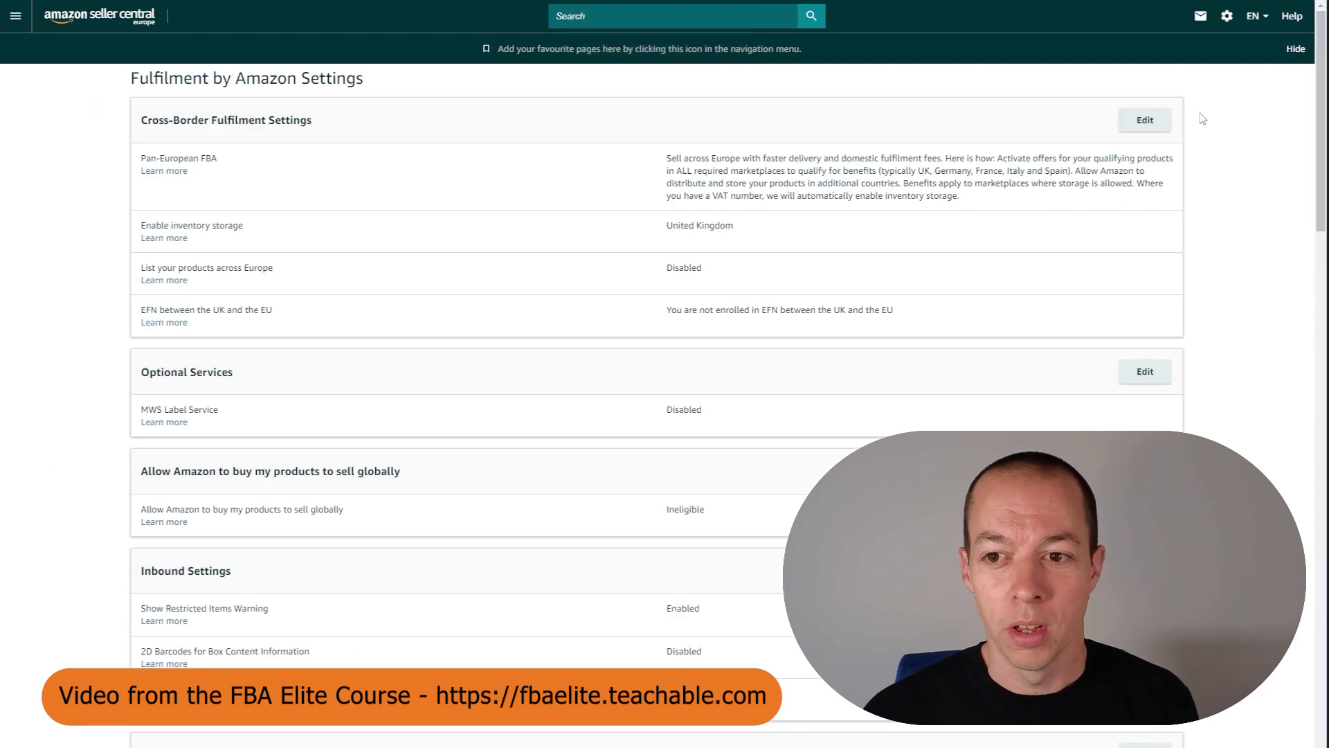
{"action": "left_click", "coordinate": [1225, 24]}
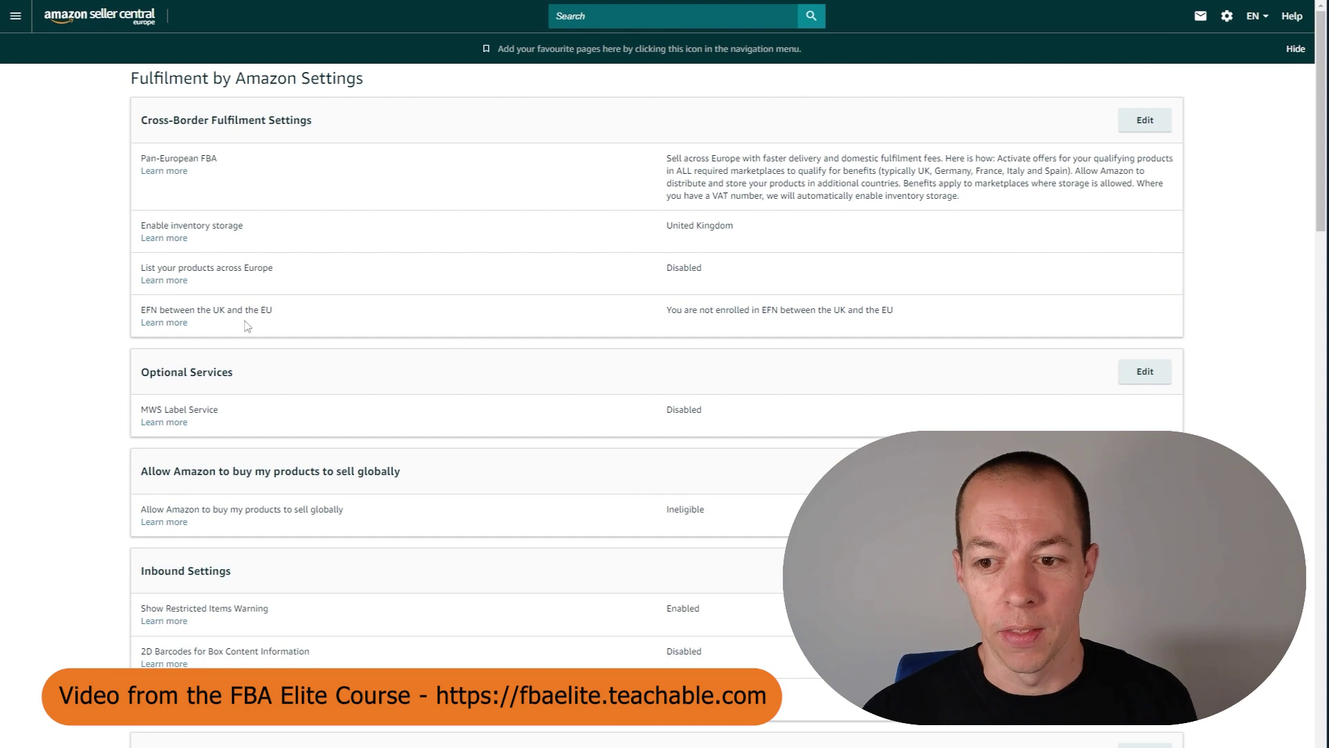
{"action": "scroll", "coordinate": [238, 335], "scroll_direction": "down", "scroll_amount": 6}
{"action": "scroll", "coordinate": [379, 371], "scroll_direction": "down", "scroll_amount": 12}
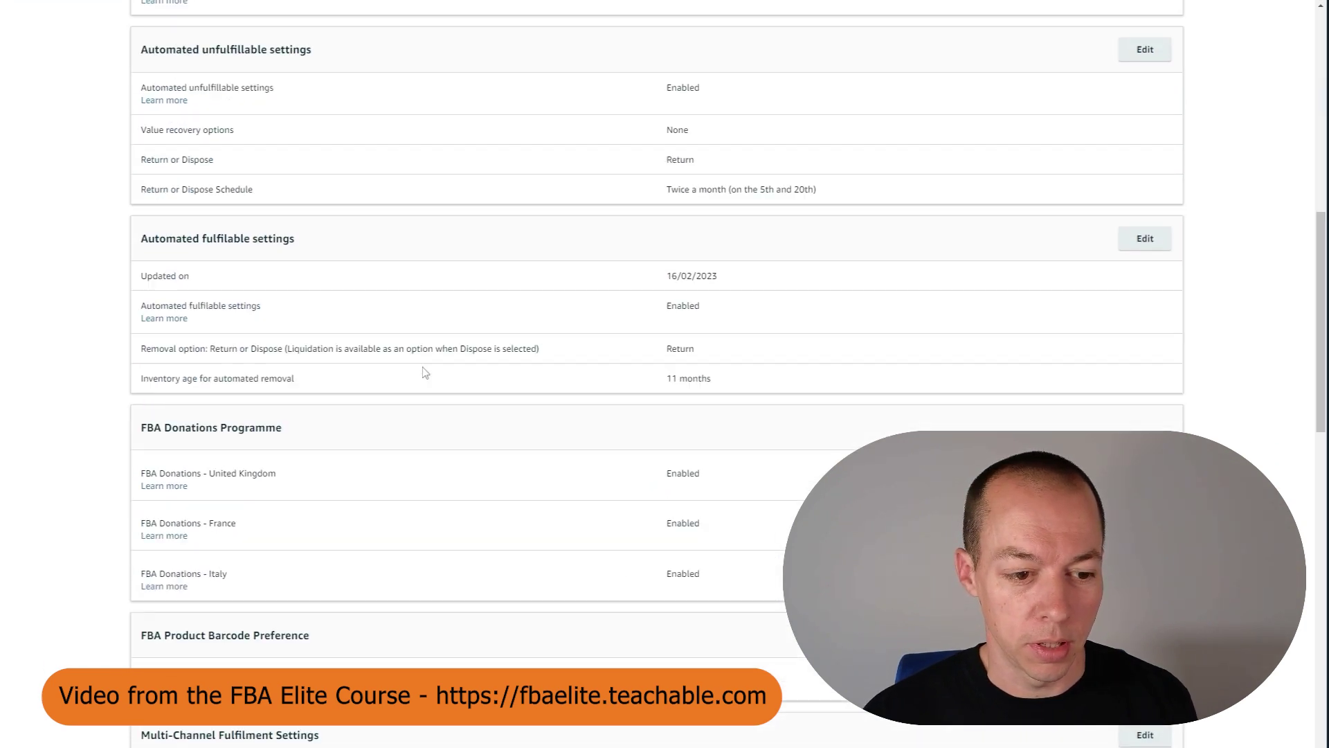
{"action": "scroll", "coordinate": [438, 359], "scroll_direction": "down", "scroll_amount": 2}
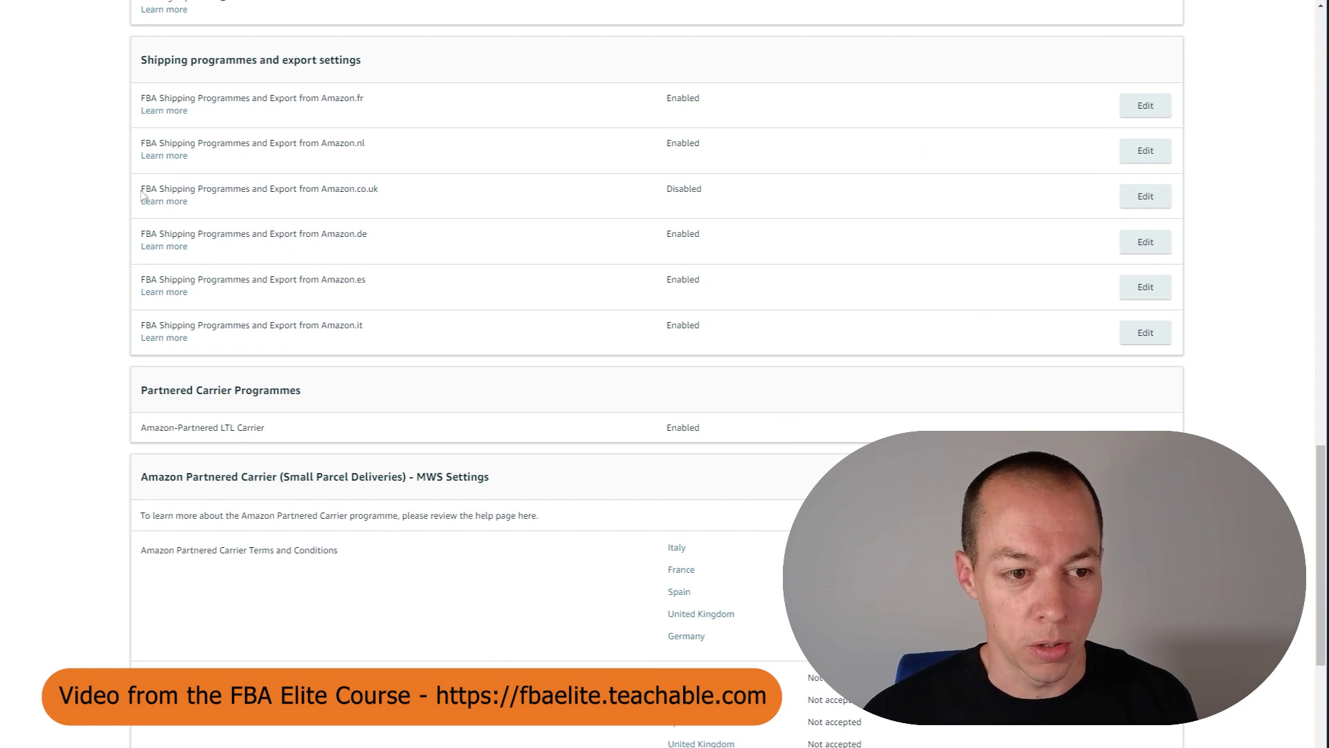
{"action": "left_click_drag", "start_coordinate": [139, 194], "coordinate": [382, 203]}
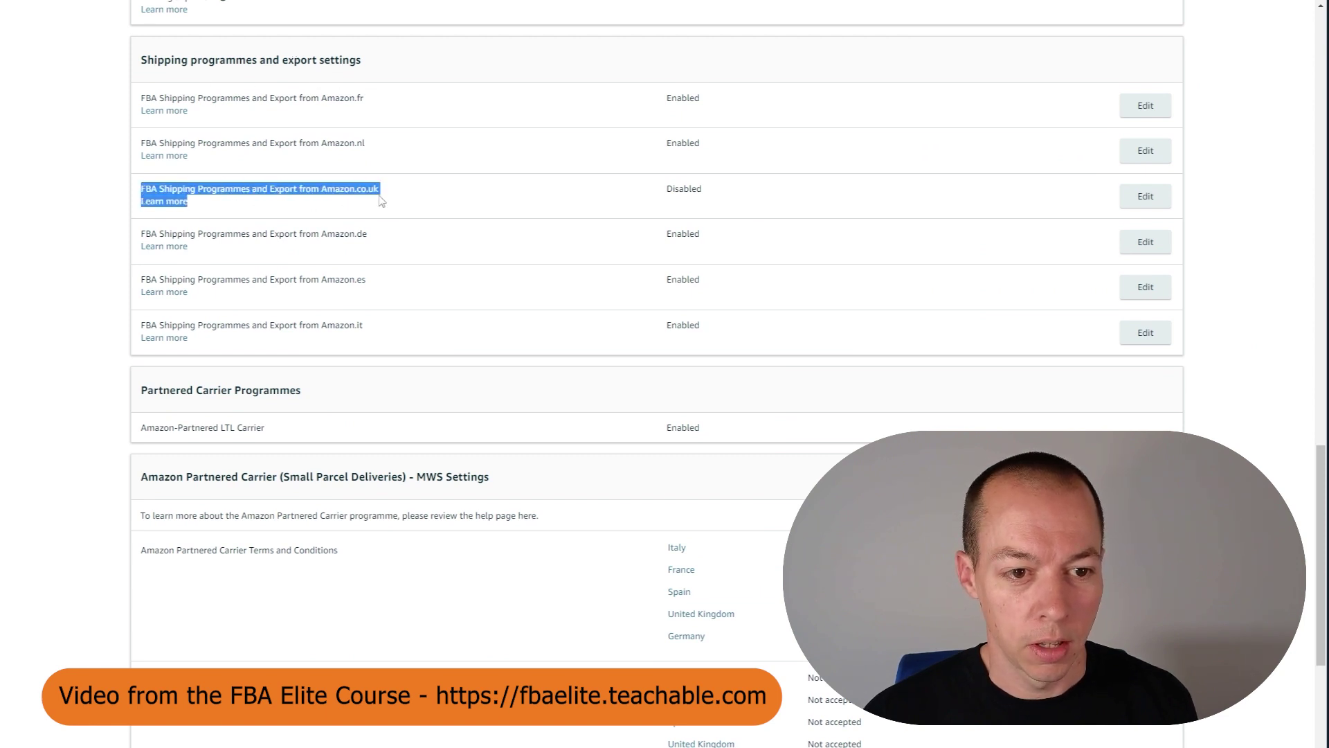
{"action": "double_click", "coordinate": [684, 189]}
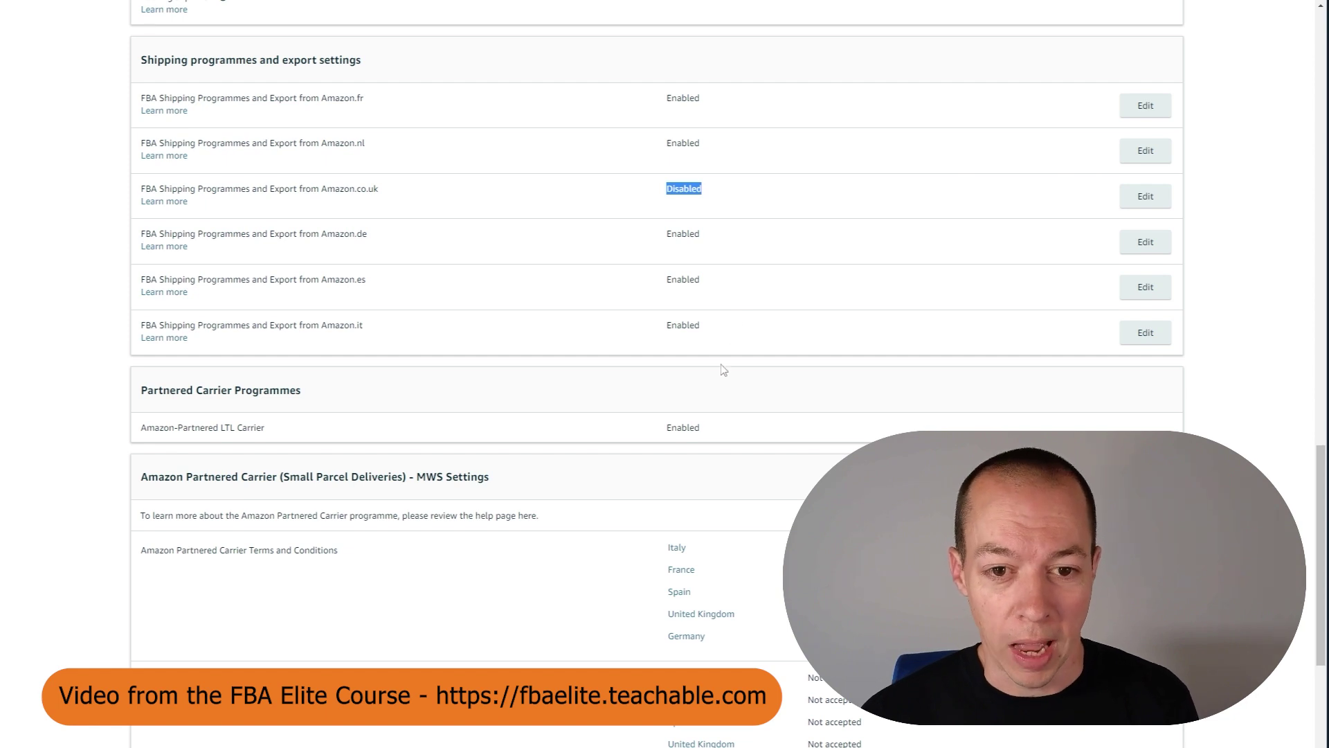
Step: Highlight the automated removal settings headings, then edit Automated unfulfillable settings (Return, twice a month)
{"action": "scroll", "coordinate": [731, 398], "scroll_direction": "up", "scroll_amount": 4}
{"action": "scroll", "coordinate": [734, 405], "scroll_direction": "up", "scroll_amount": 8}
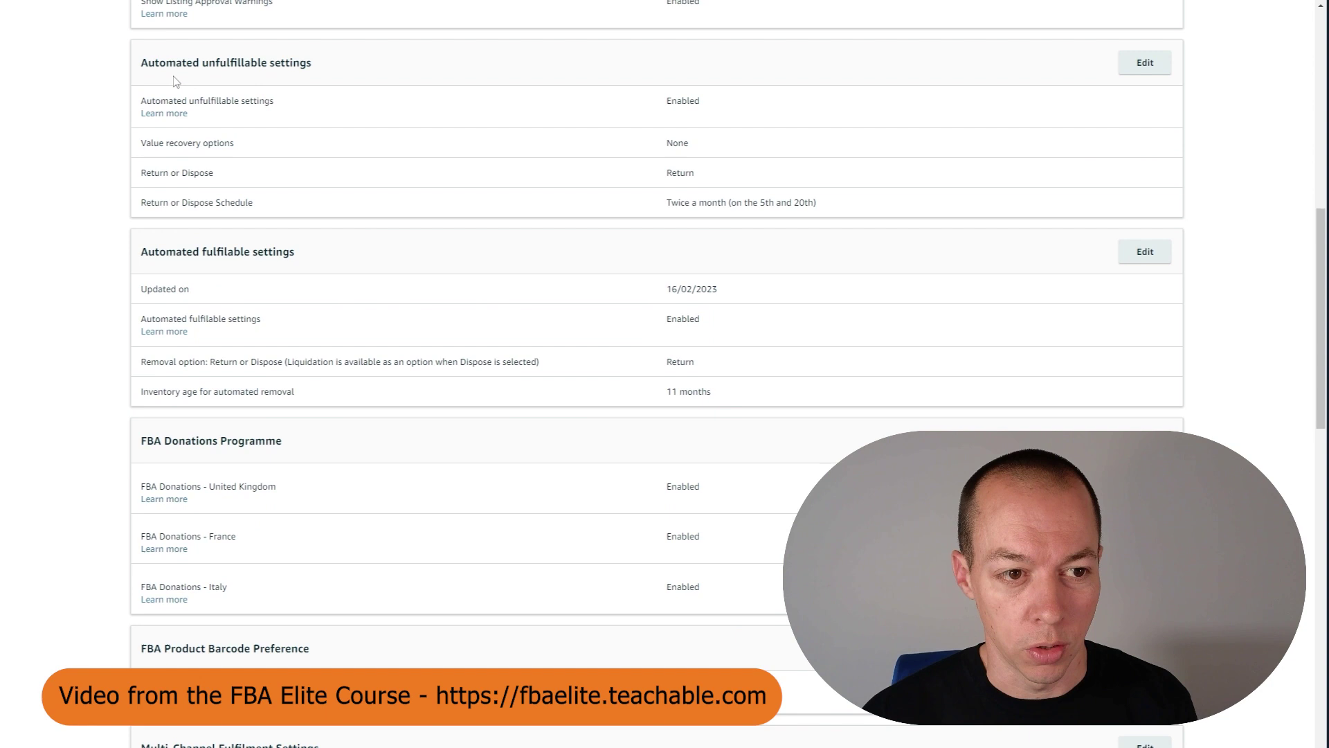
{"action": "left_click_drag", "start_coordinate": [142, 62], "coordinate": [318, 80]}
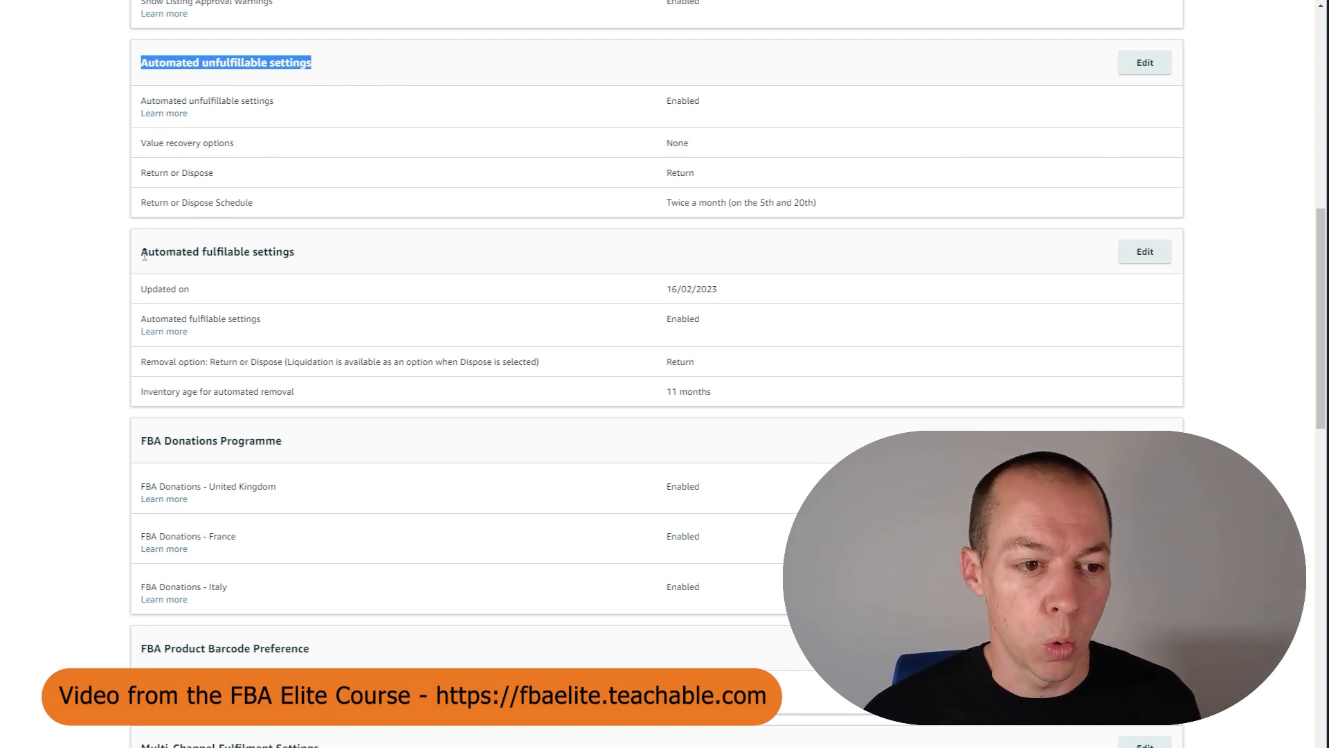
{"action": "left_click_drag", "start_coordinate": [141, 252], "coordinate": [291, 255]}
{"action": "left_click", "coordinate": [306, 261]}
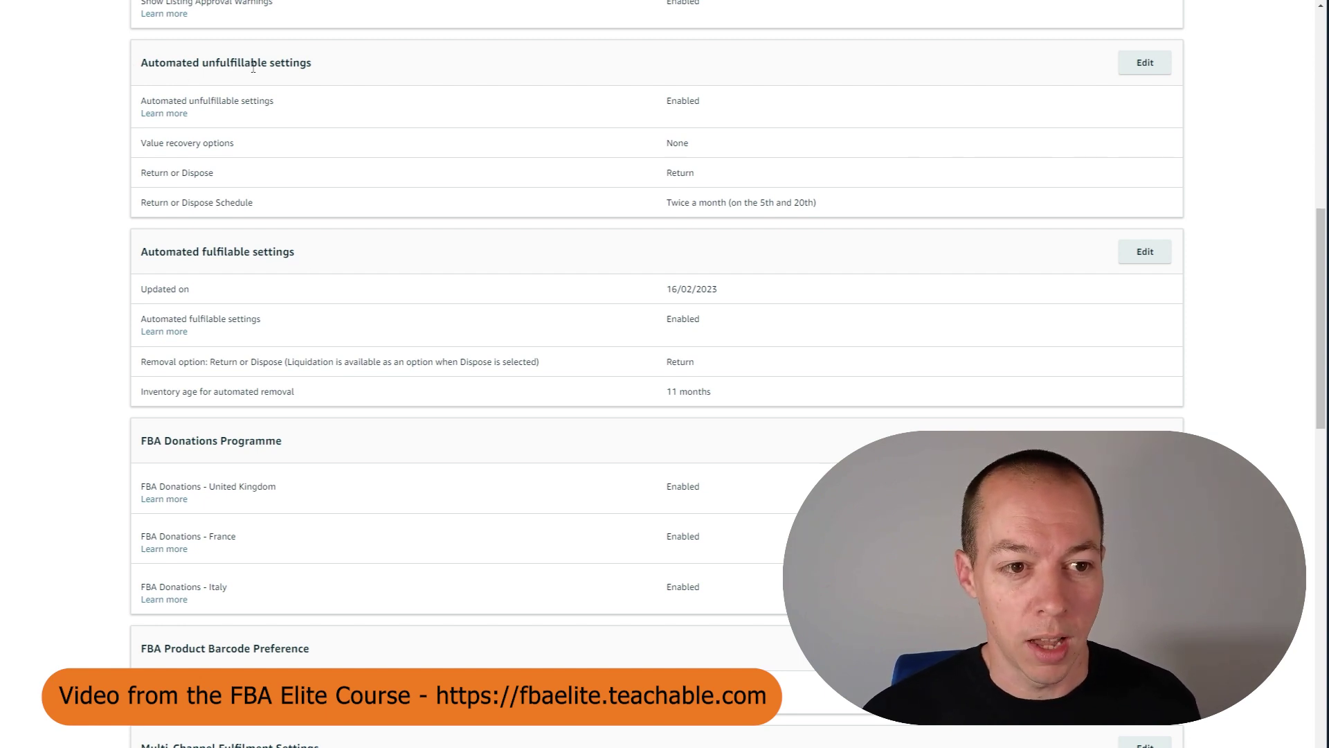
{"action": "left_click", "coordinate": [1145, 62]}
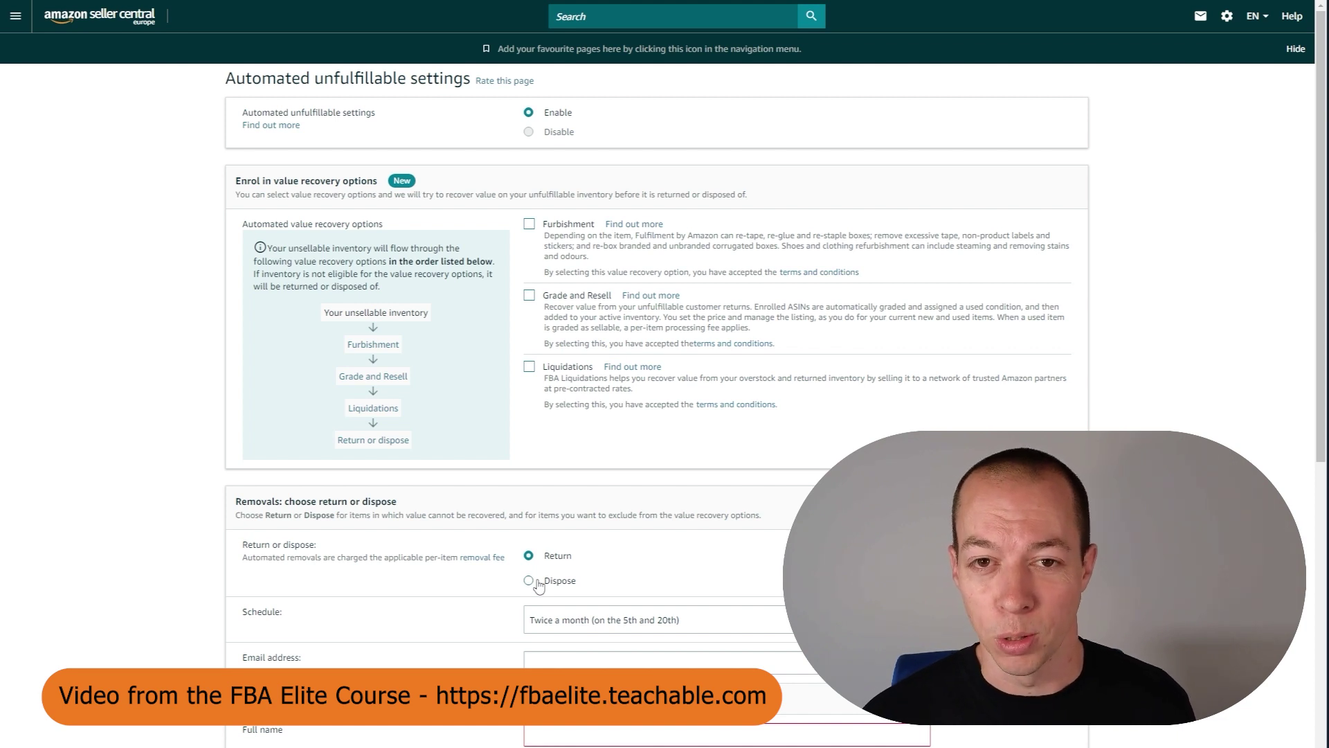
Step: Check the removal schedule options unchanged, then scroll through fulfillable and unfulfillable removal settings
{"action": "left_click", "coordinate": [786, 623]}
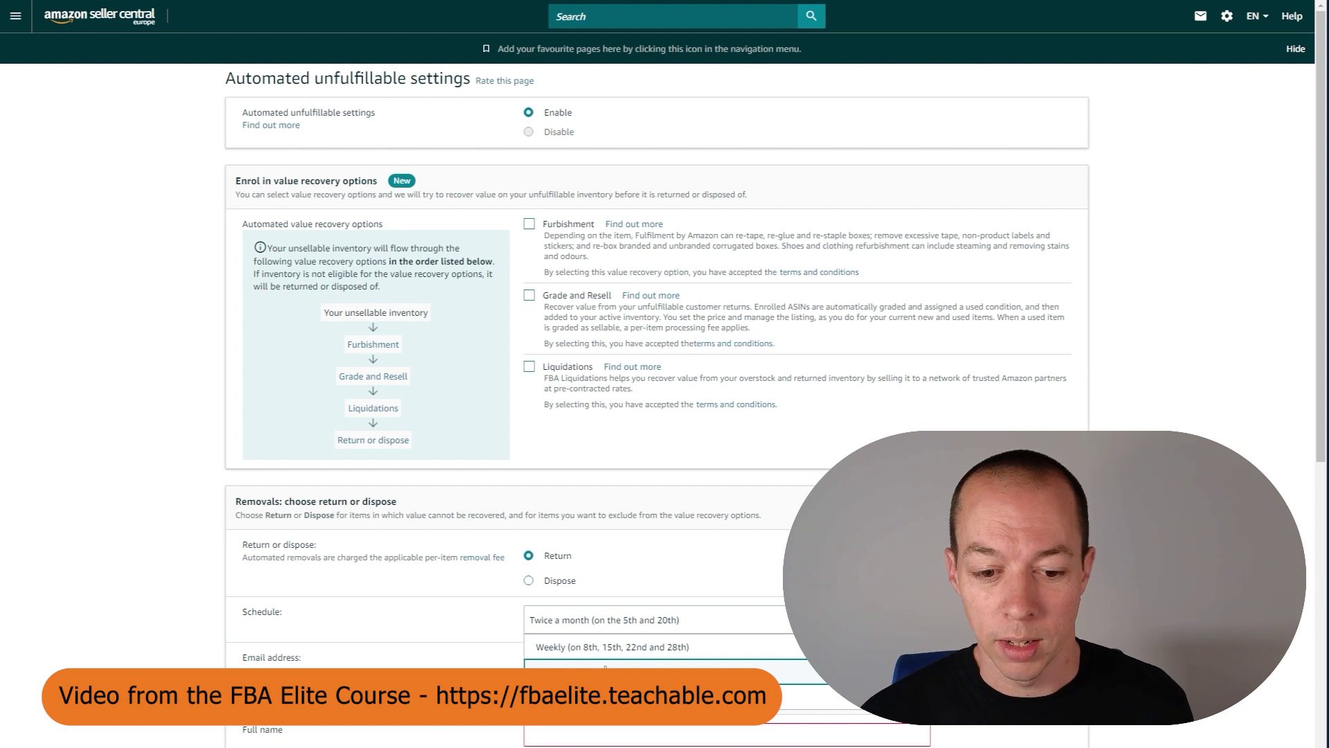
{"action": "key", "text": "Escape"}
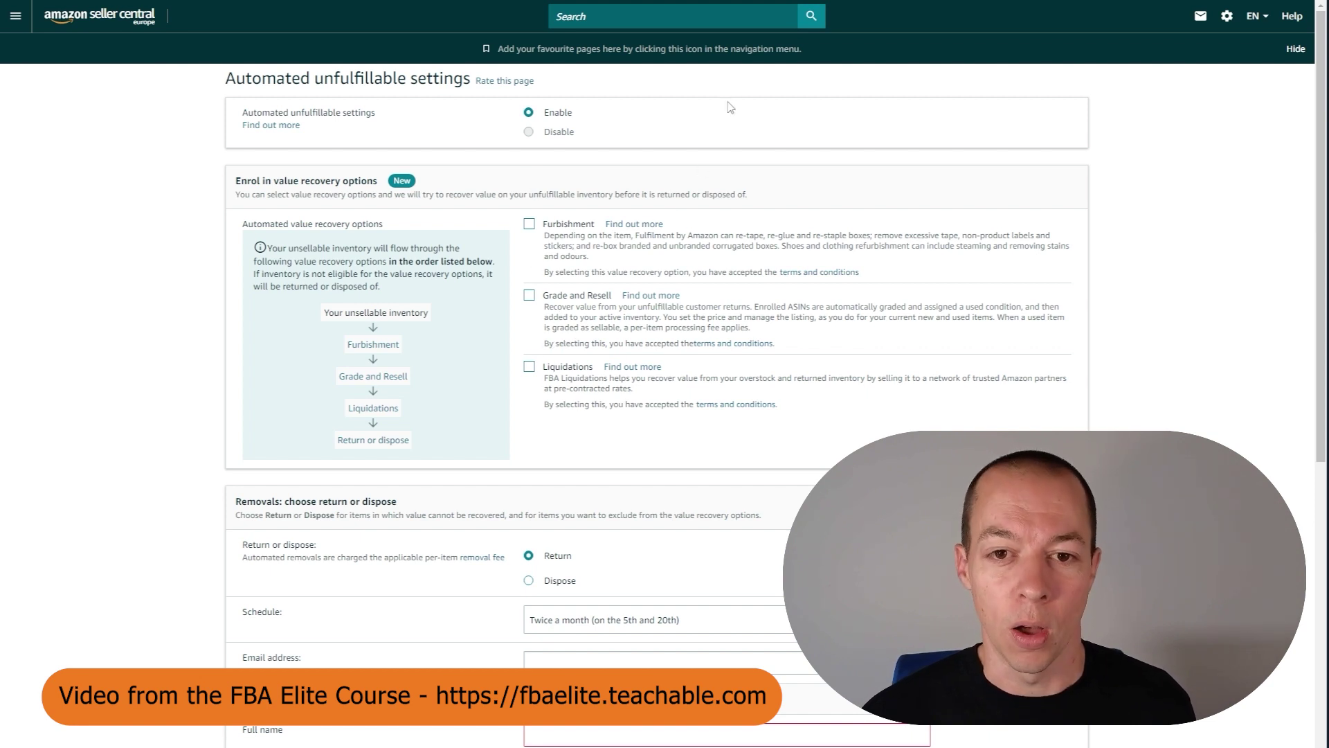
{"action": "key", "text": "alt+Left"}
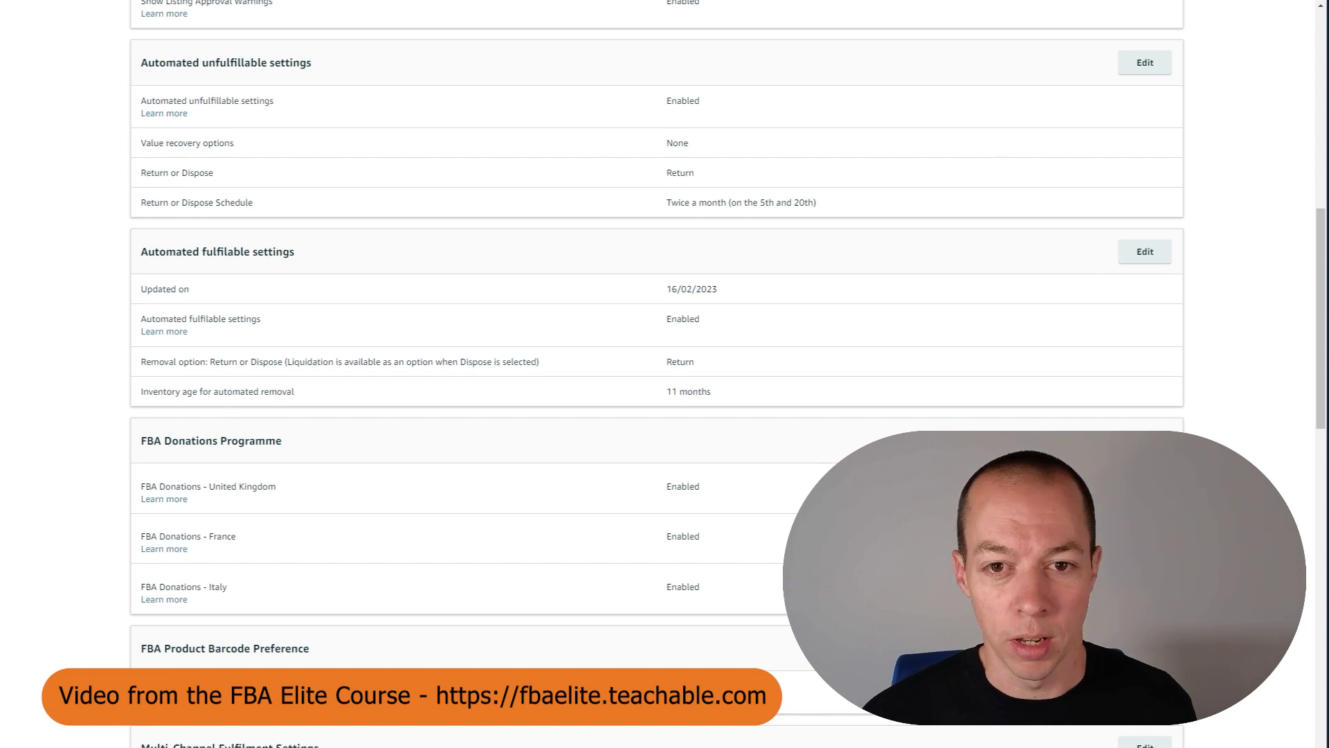
{"action": "key", "text": "alt+Right"}
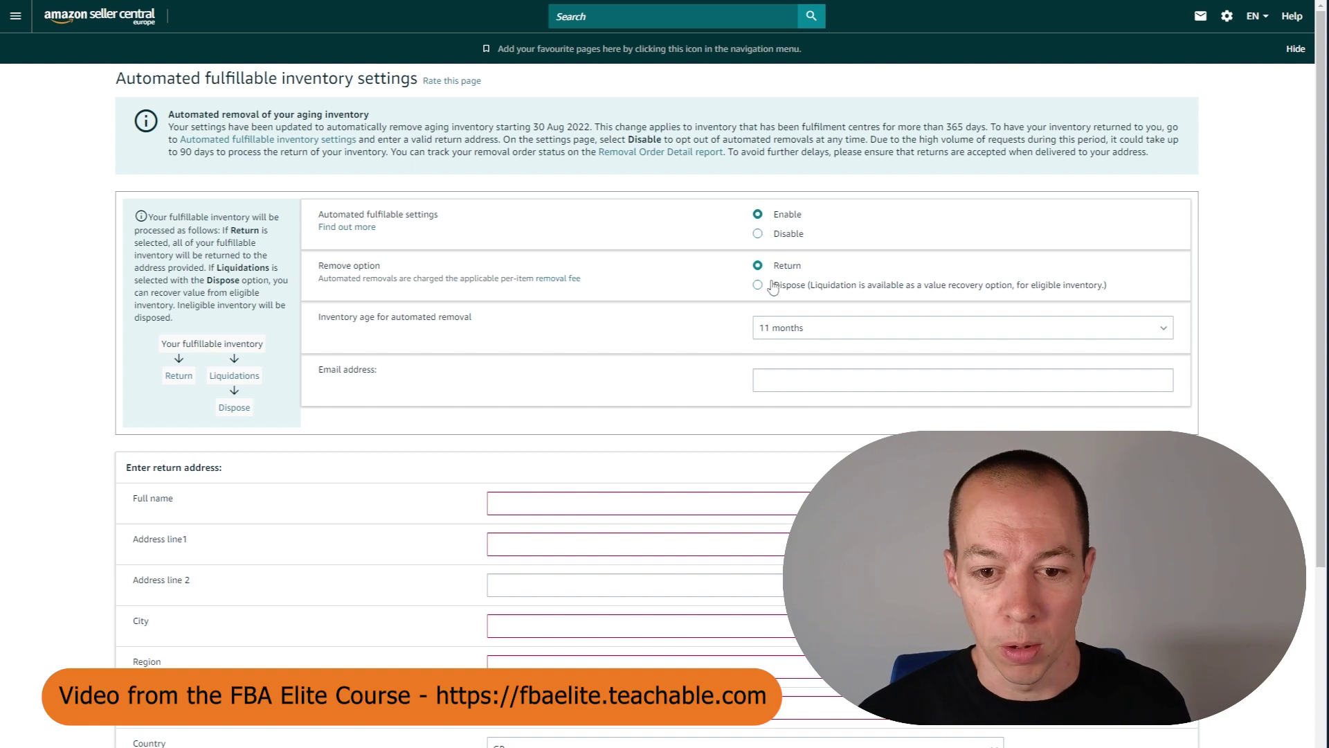
{"action": "scroll", "coordinate": [777, 381], "scroll_direction": "down", "scroll_amount": 3}
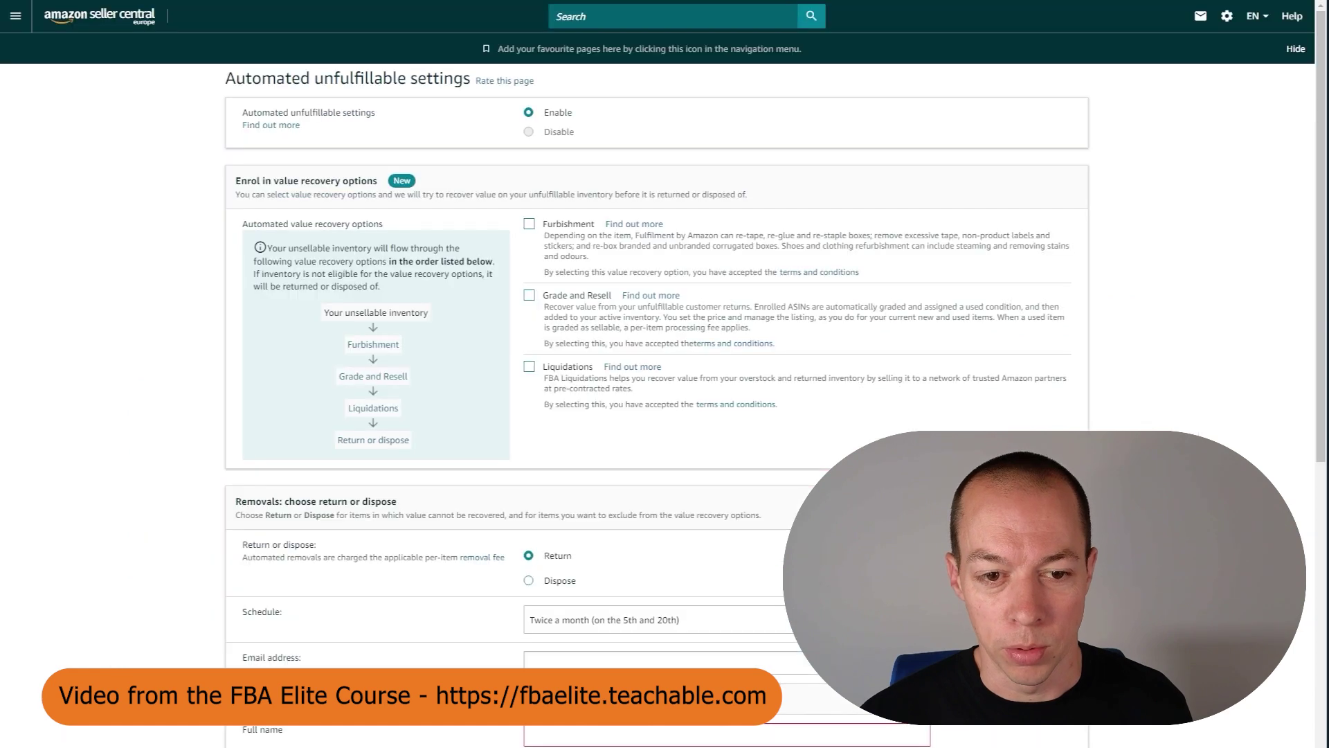
{"action": "scroll", "coordinate": [751, 315], "scroll_direction": "down", "scroll_amount": 7}
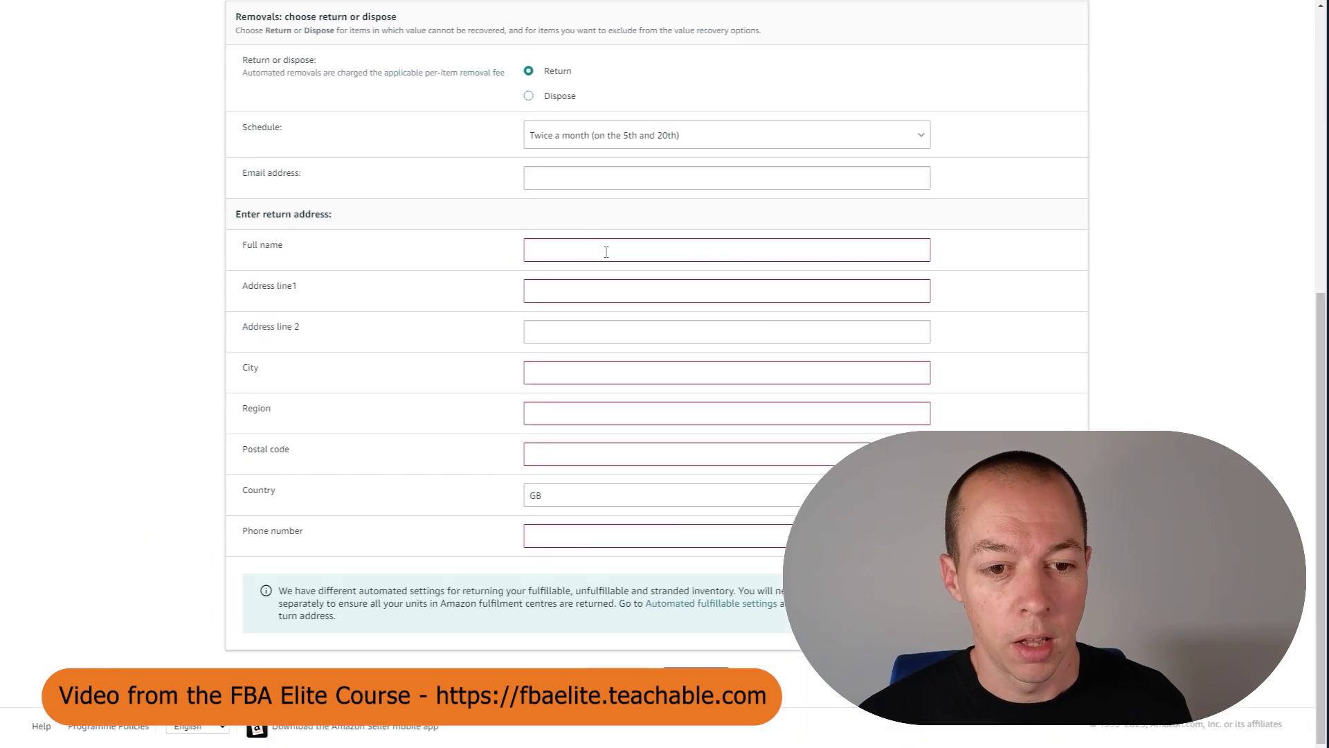
{"action": "scroll", "coordinate": [686, 478], "scroll_direction": "up", "scroll_amount": 7}
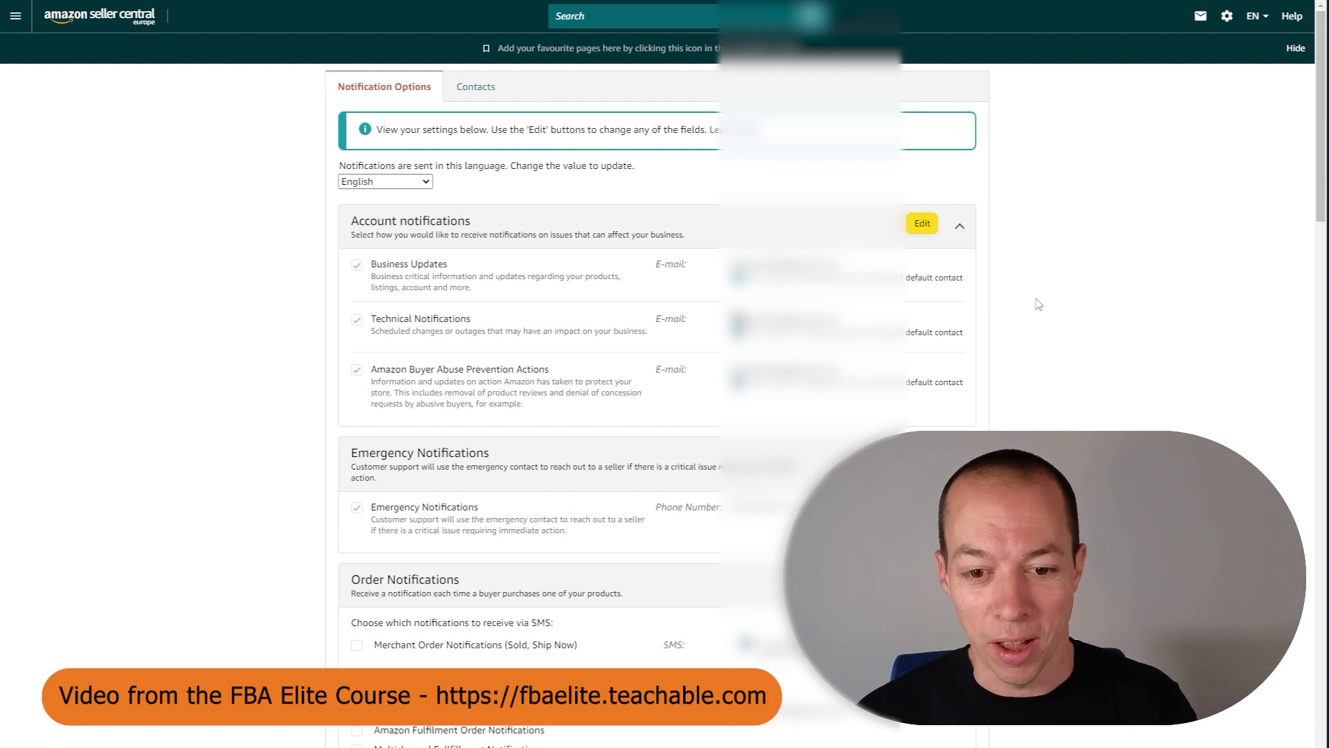
{"action": "scroll", "coordinate": [1039, 305], "scroll_direction": "down", "scroll_amount": 2}
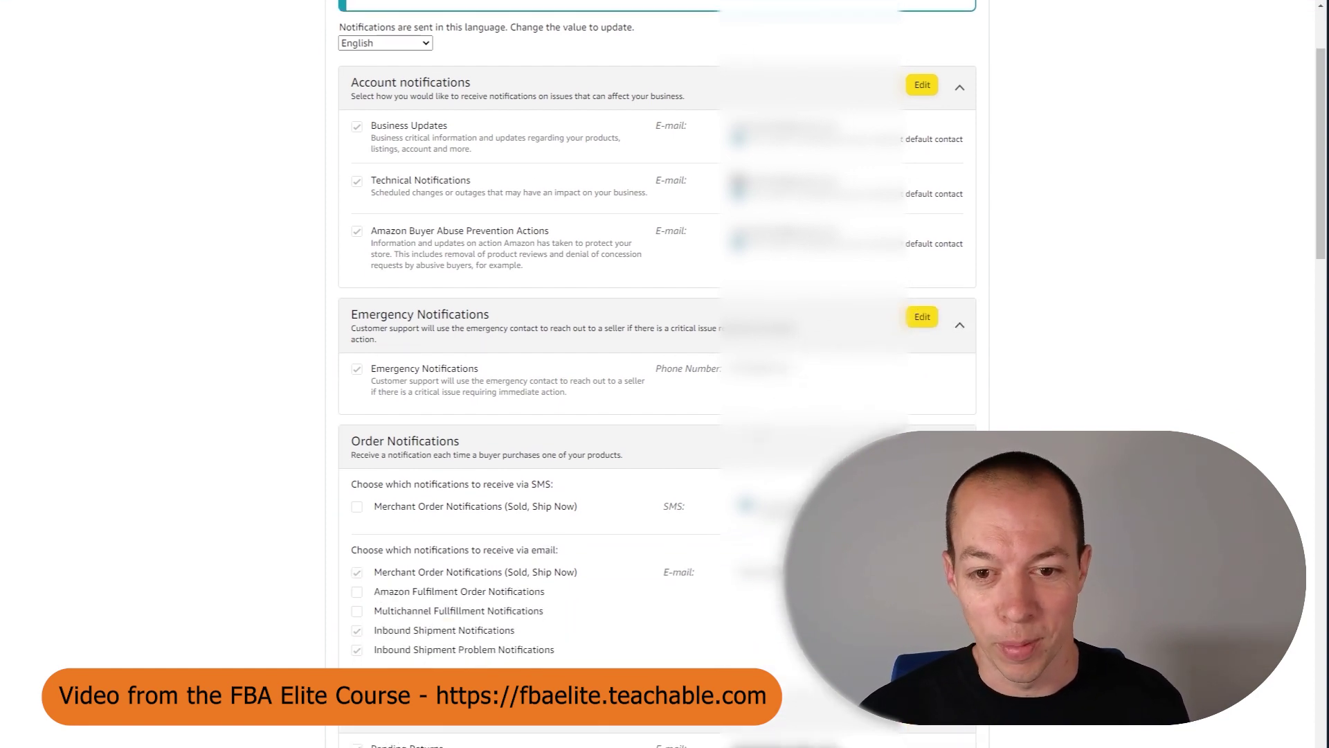
{"action": "scroll", "coordinate": [1049, 378], "scroll_direction": "up", "scroll_amount": 2}
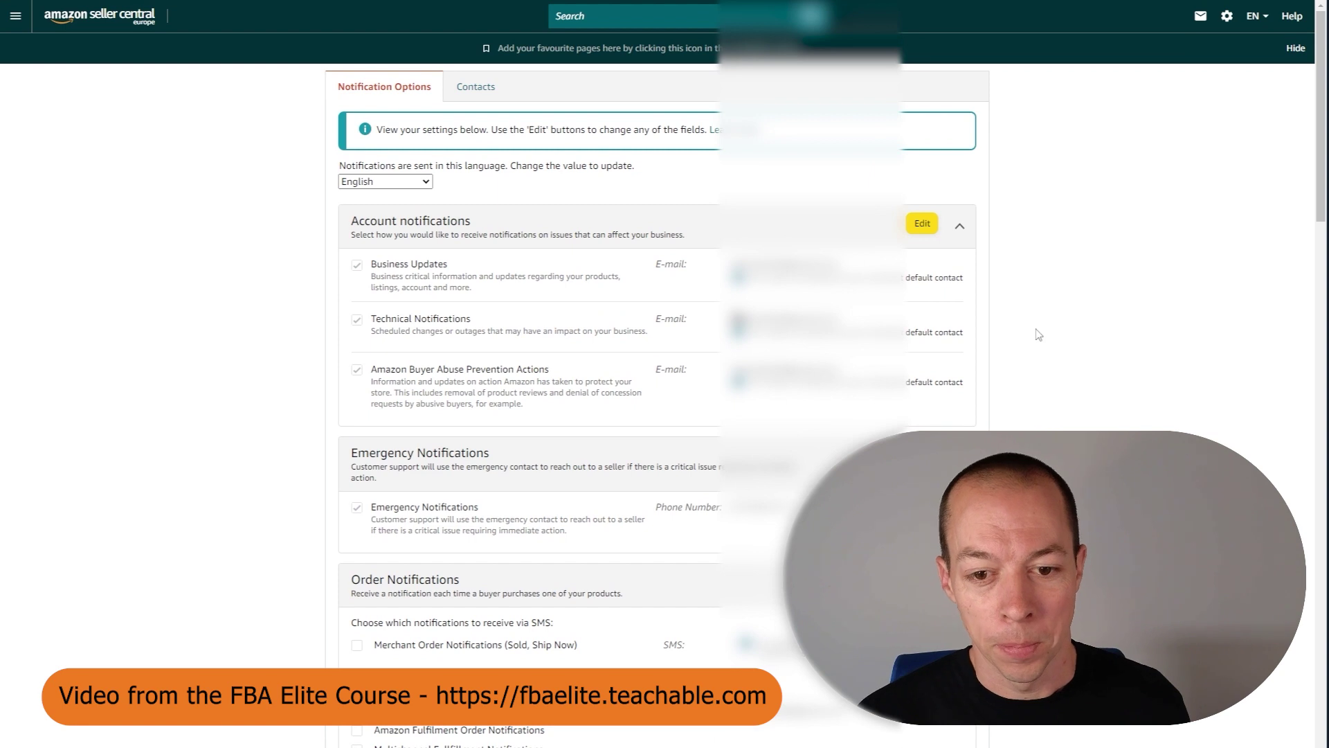
{"action": "scroll", "coordinate": [1031, 311], "scroll_direction": "down", "scroll_amount": 5}
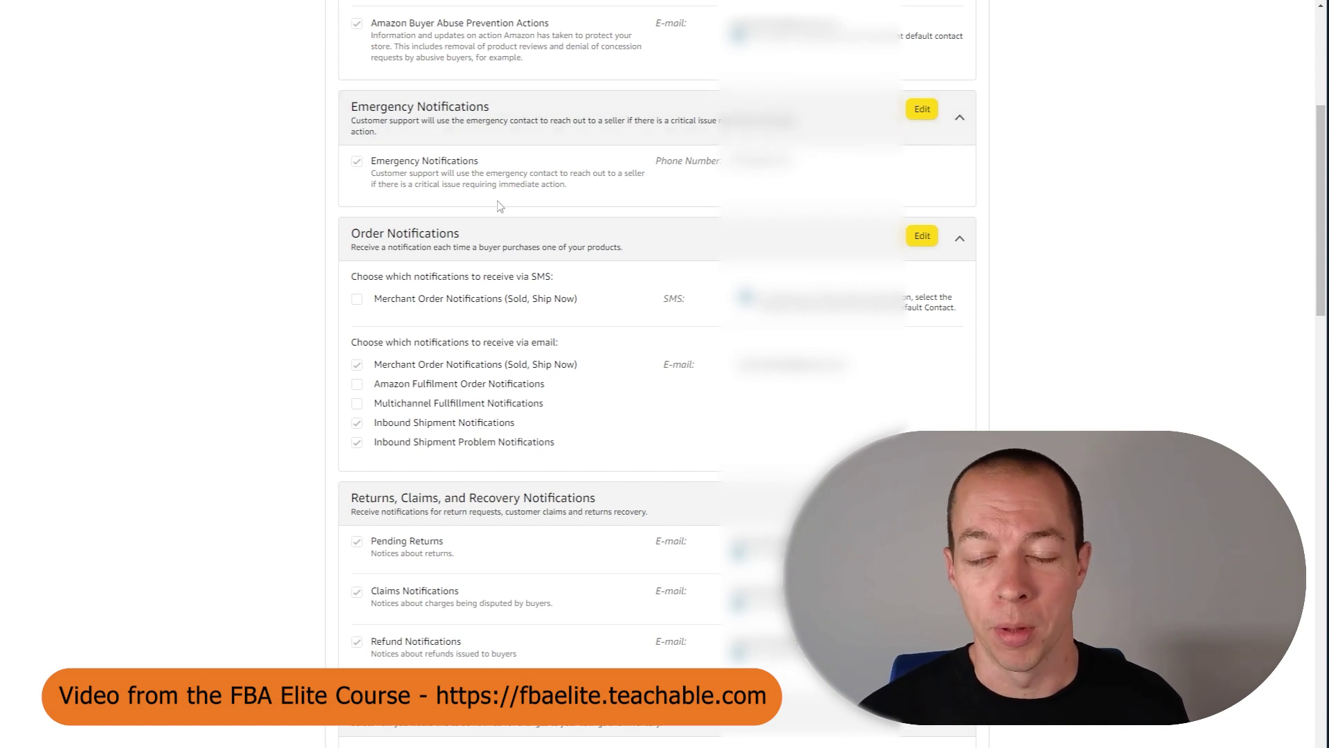
{"action": "scroll", "coordinate": [500, 206], "scroll_direction": "up", "scroll_amount": 5}
{"action": "scroll", "coordinate": [530, 265], "scroll_direction": "down", "scroll_amount": 7}
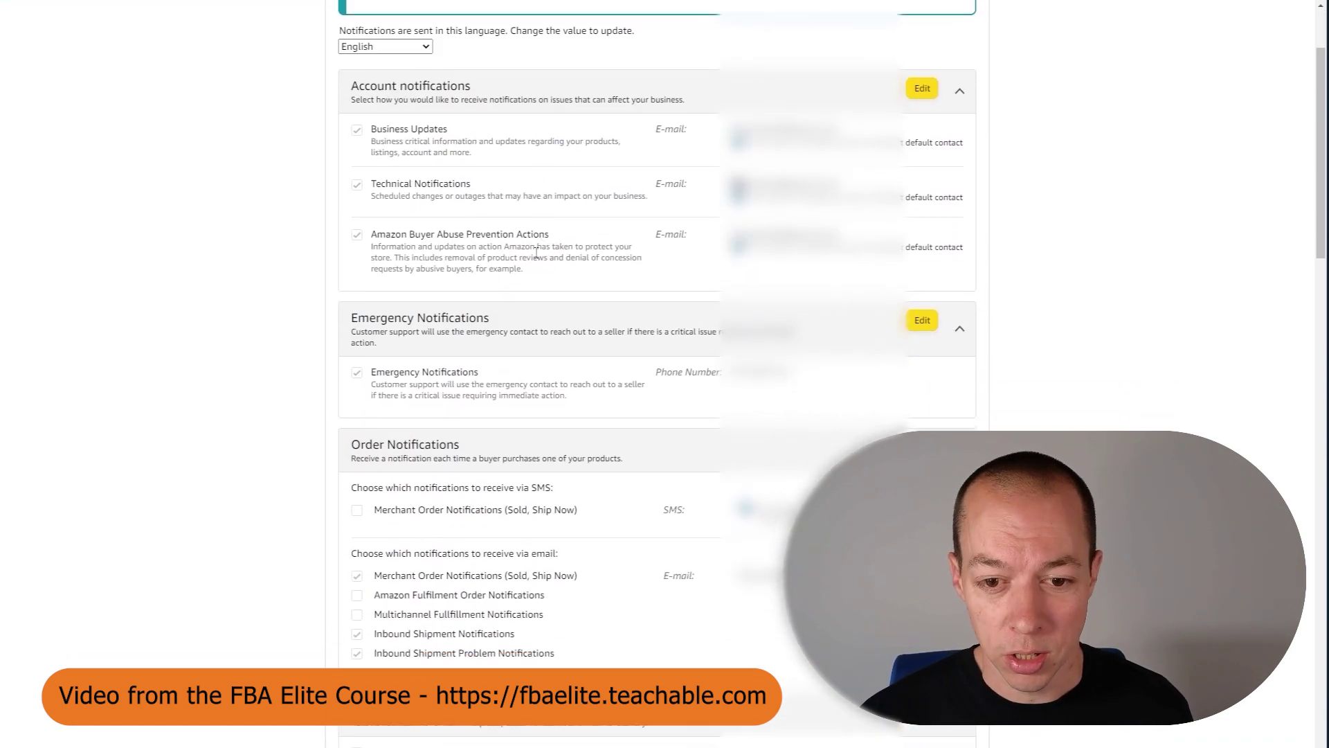
{"action": "scroll", "coordinate": [530, 264], "scroll_direction": "down", "scroll_amount": 8}
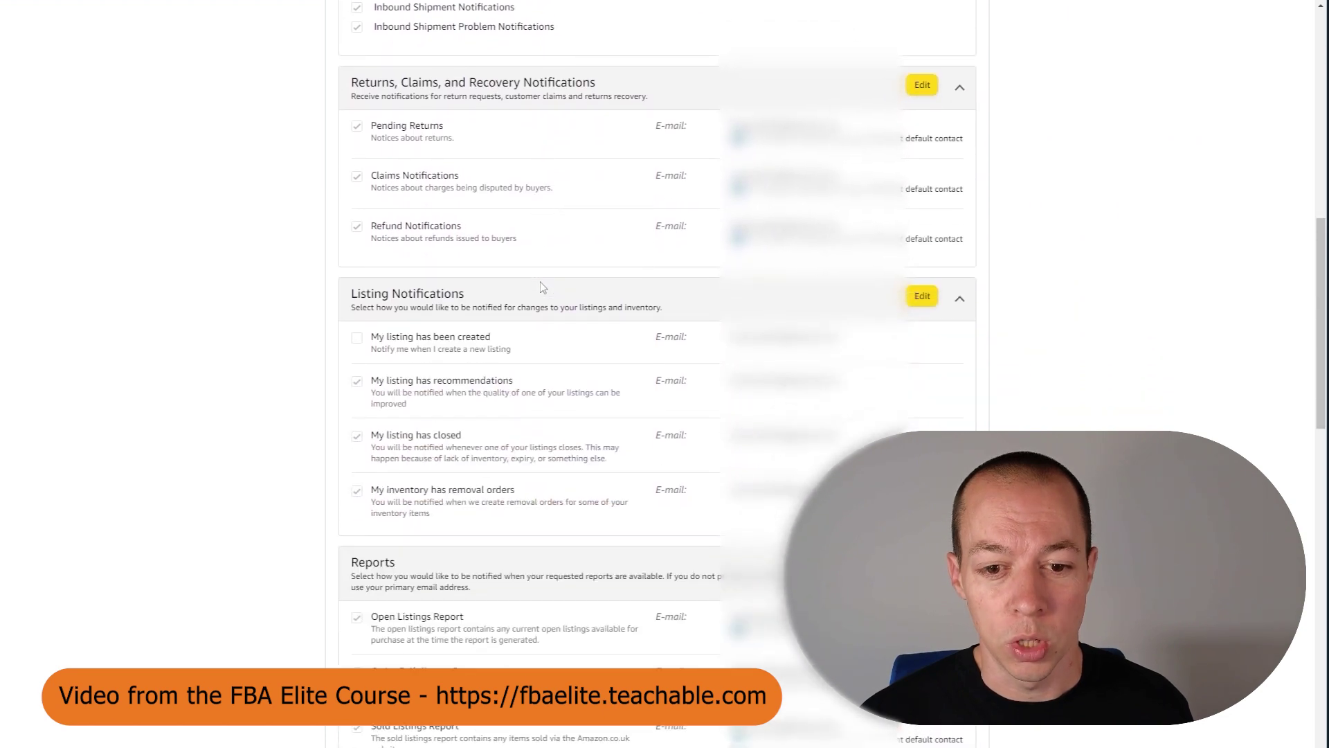
{"action": "scroll", "coordinate": [496, 244], "scroll_direction": "down", "scroll_amount": 9}
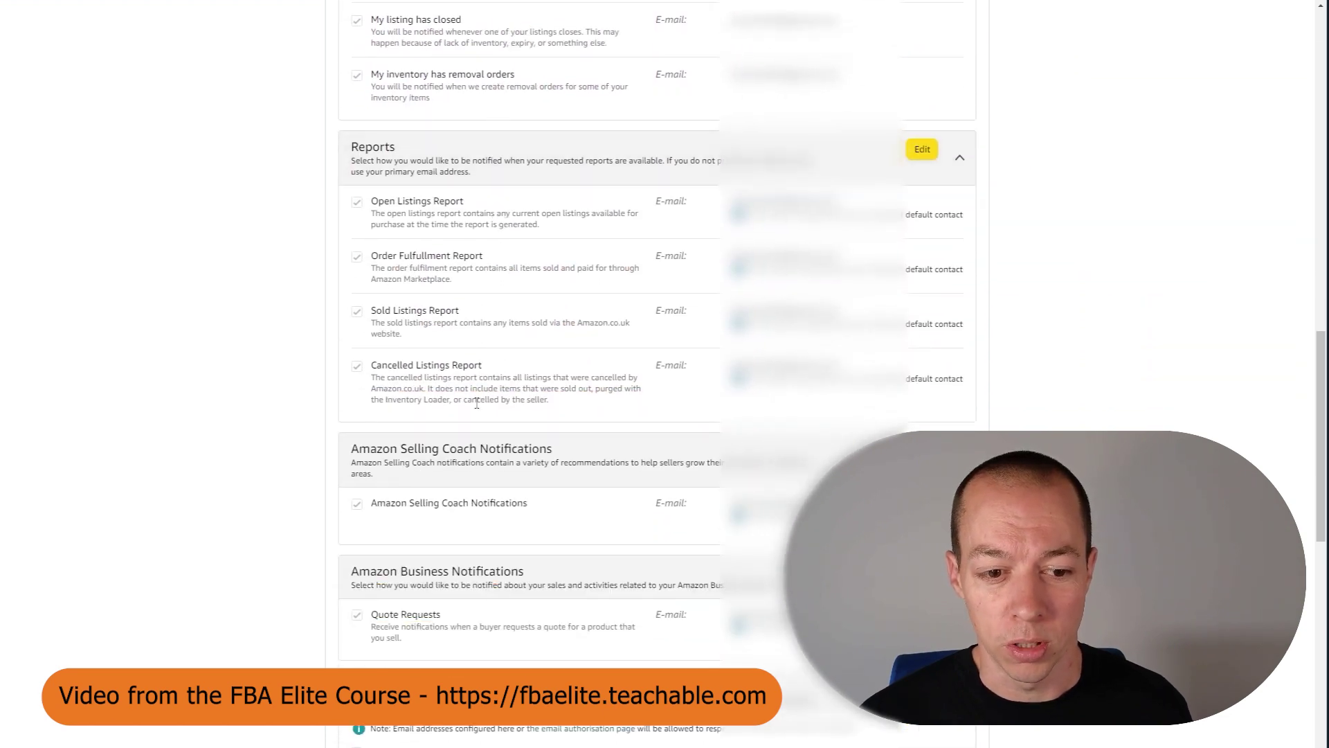
{"action": "scroll", "coordinate": [468, 462], "scroll_direction": "up", "scroll_amount": 17}
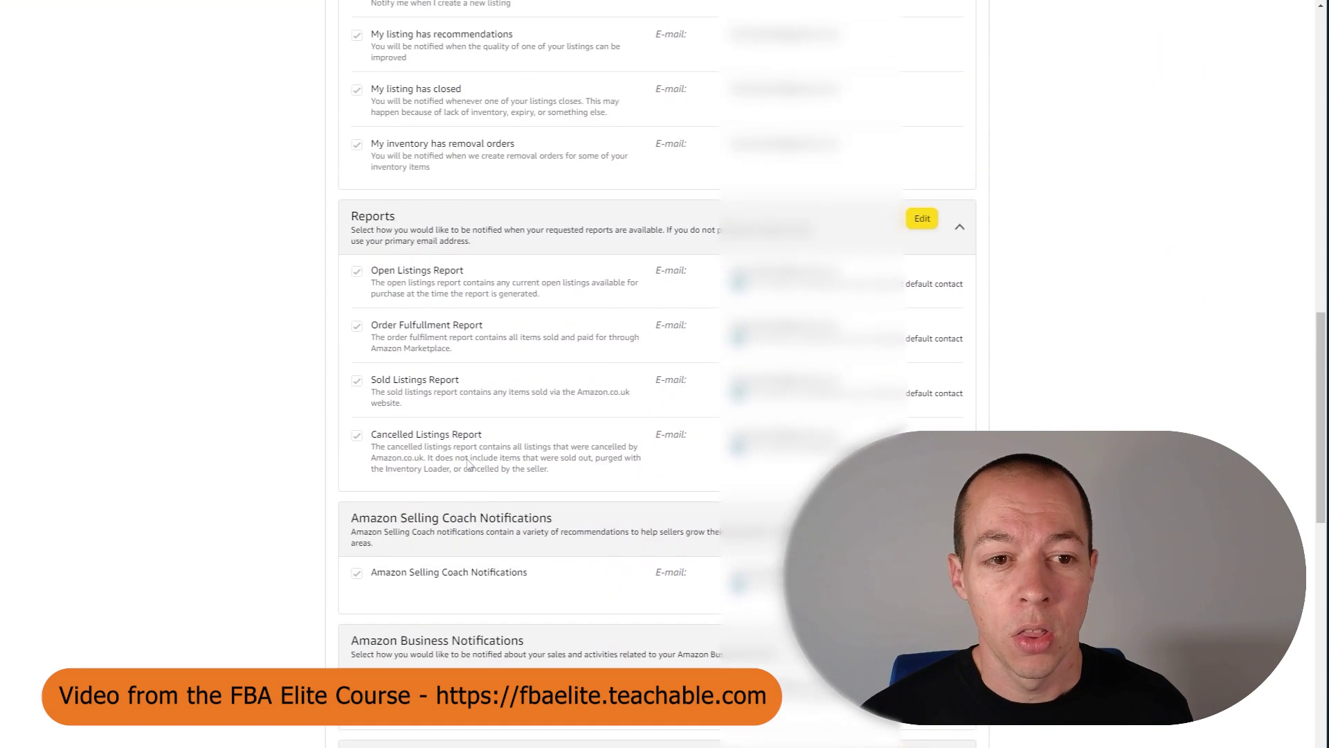
{"action": "scroll", "coordinate": [469, 462], "scroll_direction": "up", "scroll_amount": 4}
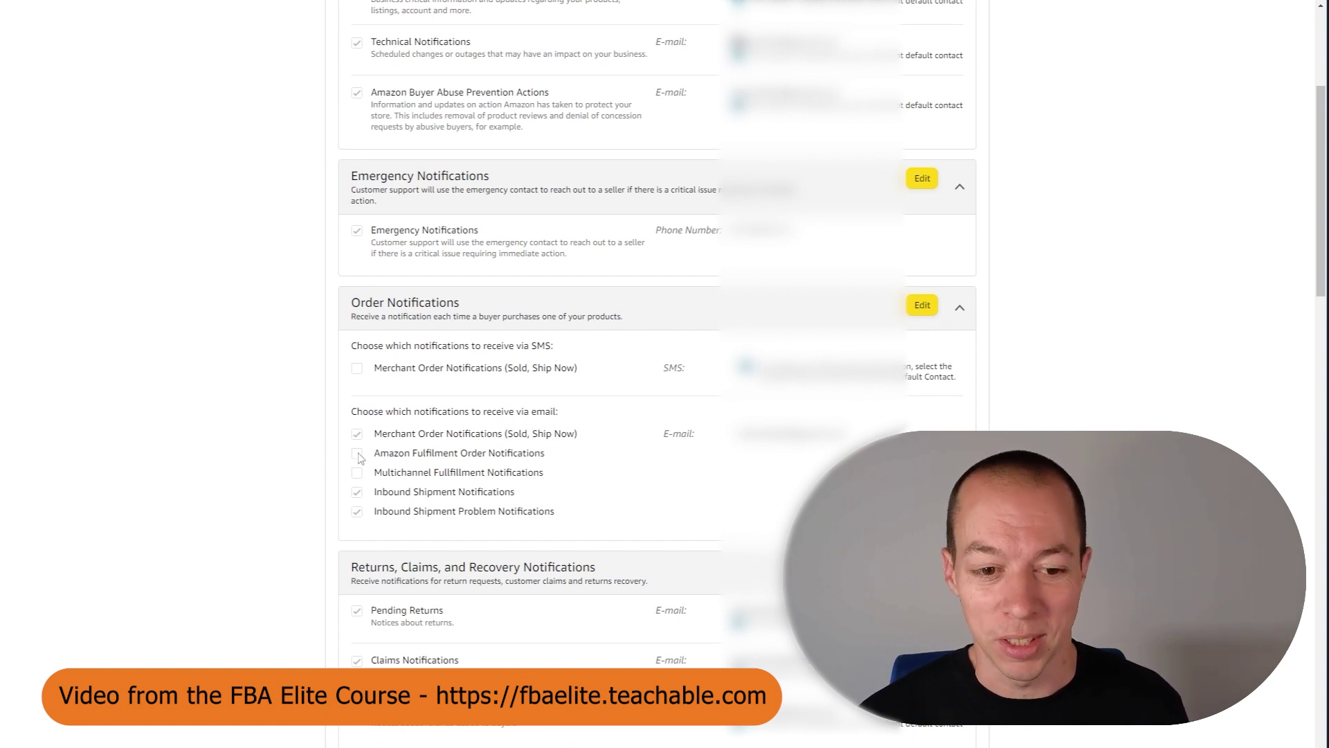
{"action": "scroll", "coordinate": [450, 285], "scroll_direction": "up", "scroll_amount": 3}
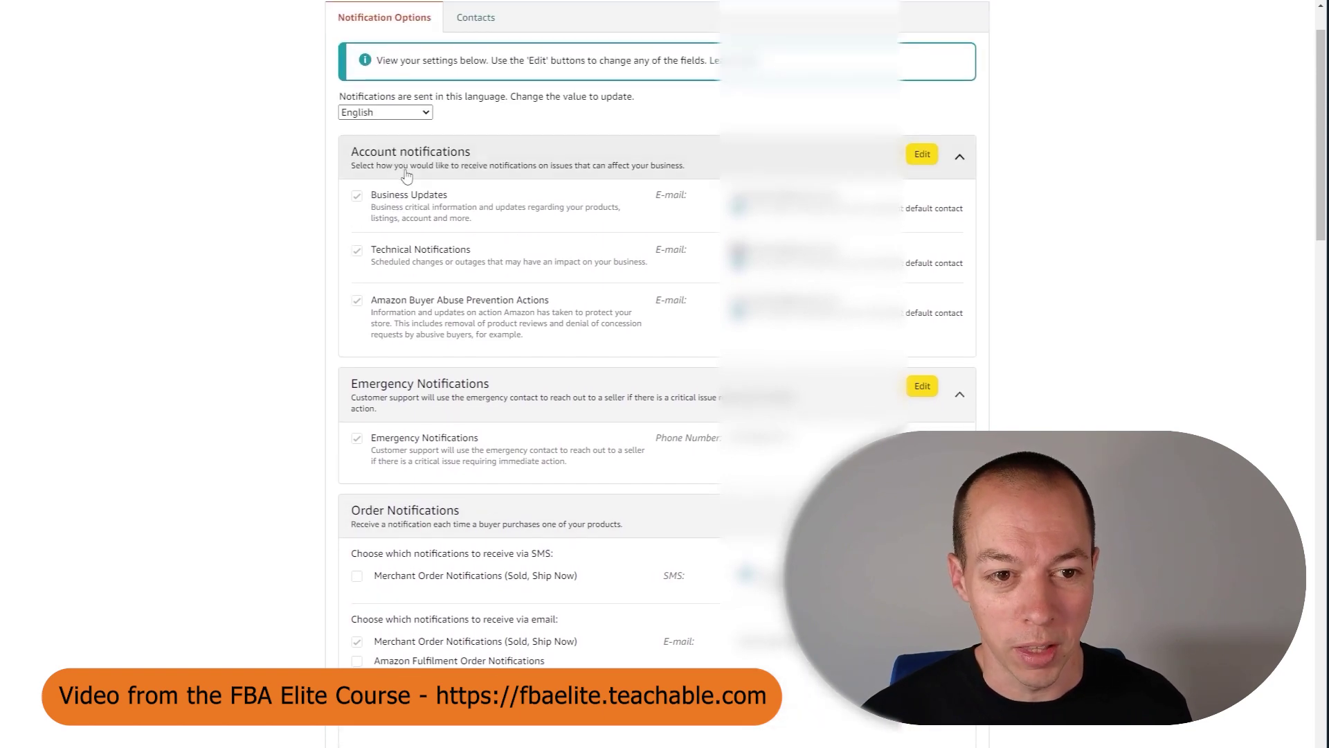
{"action": "scroll", "coordinate": [408, 208], "scroll_direction": "down", "scroll_amount": 9}
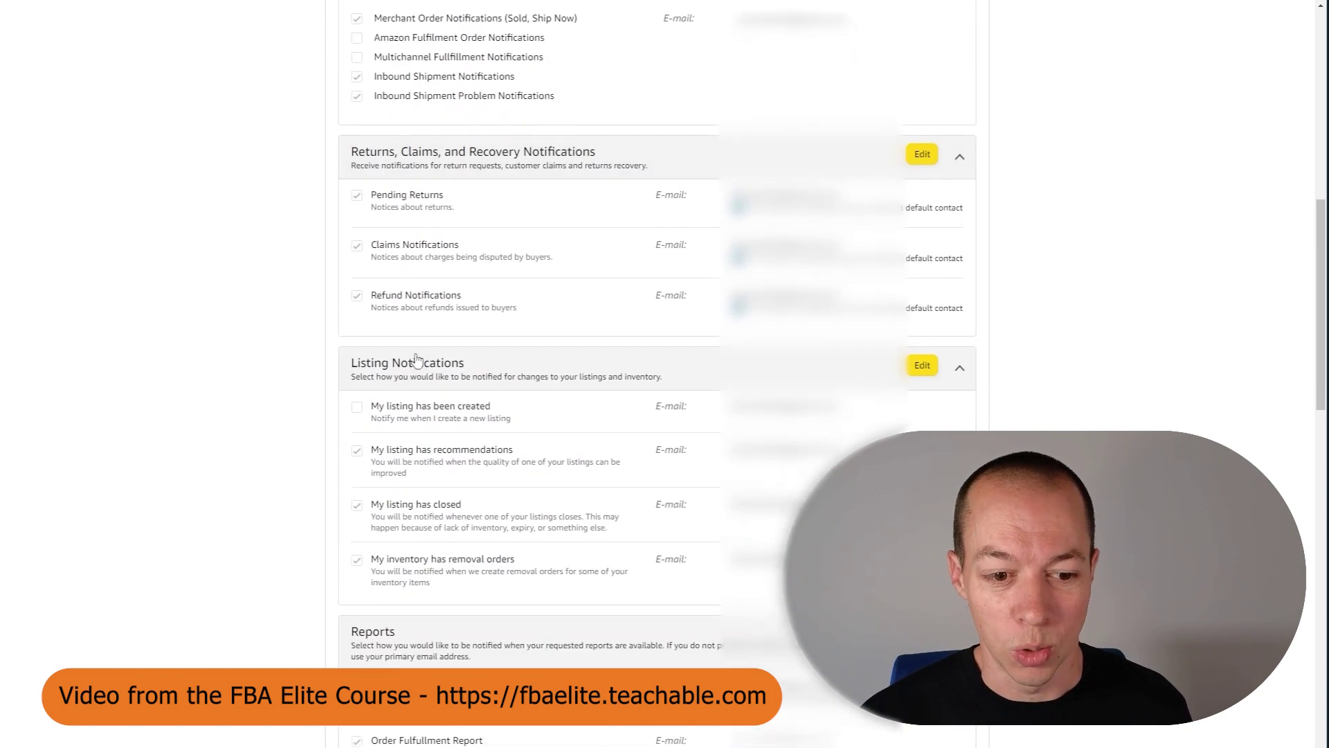
{"action": "scroll", "coordinate": [416, 358], "scroll_direction": "down", "scroll_amount": 10}
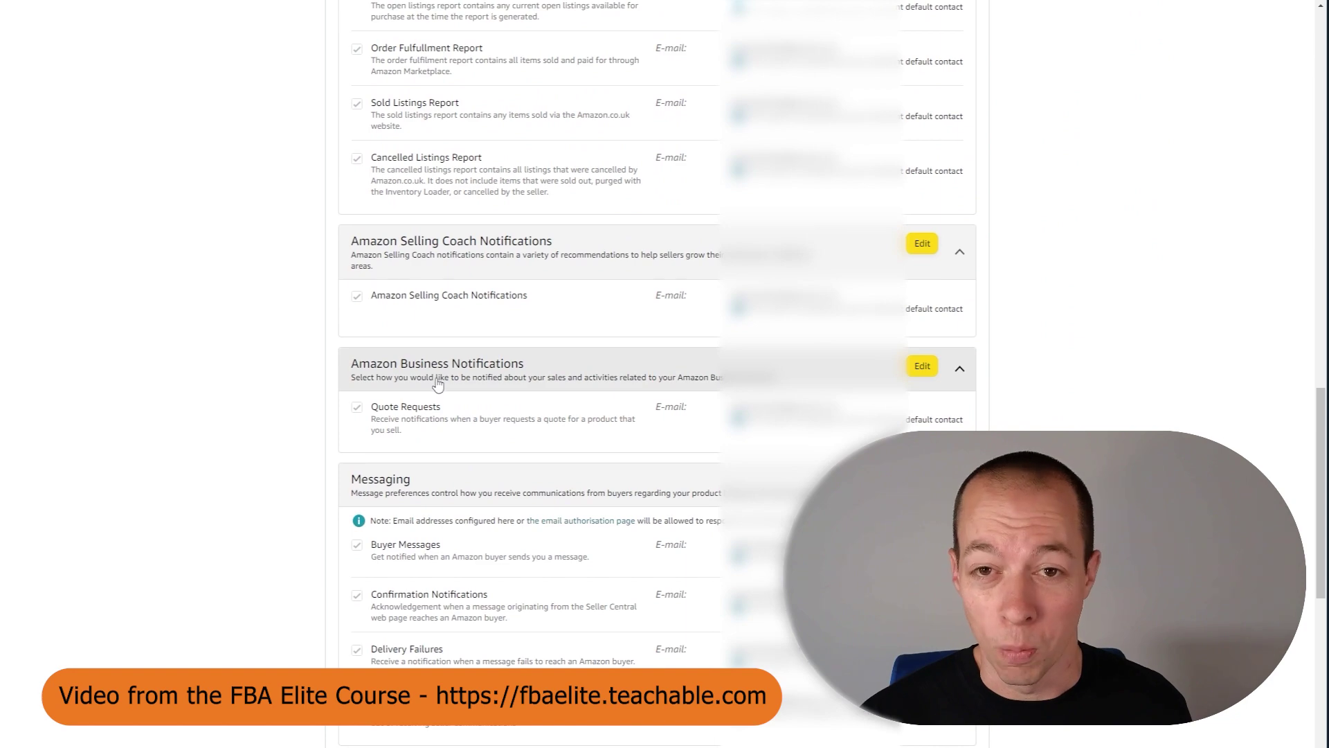
{"action": "scroll", "coordinate": [443, 385], "scroll_direction": "up", "scroll_amount": 10}
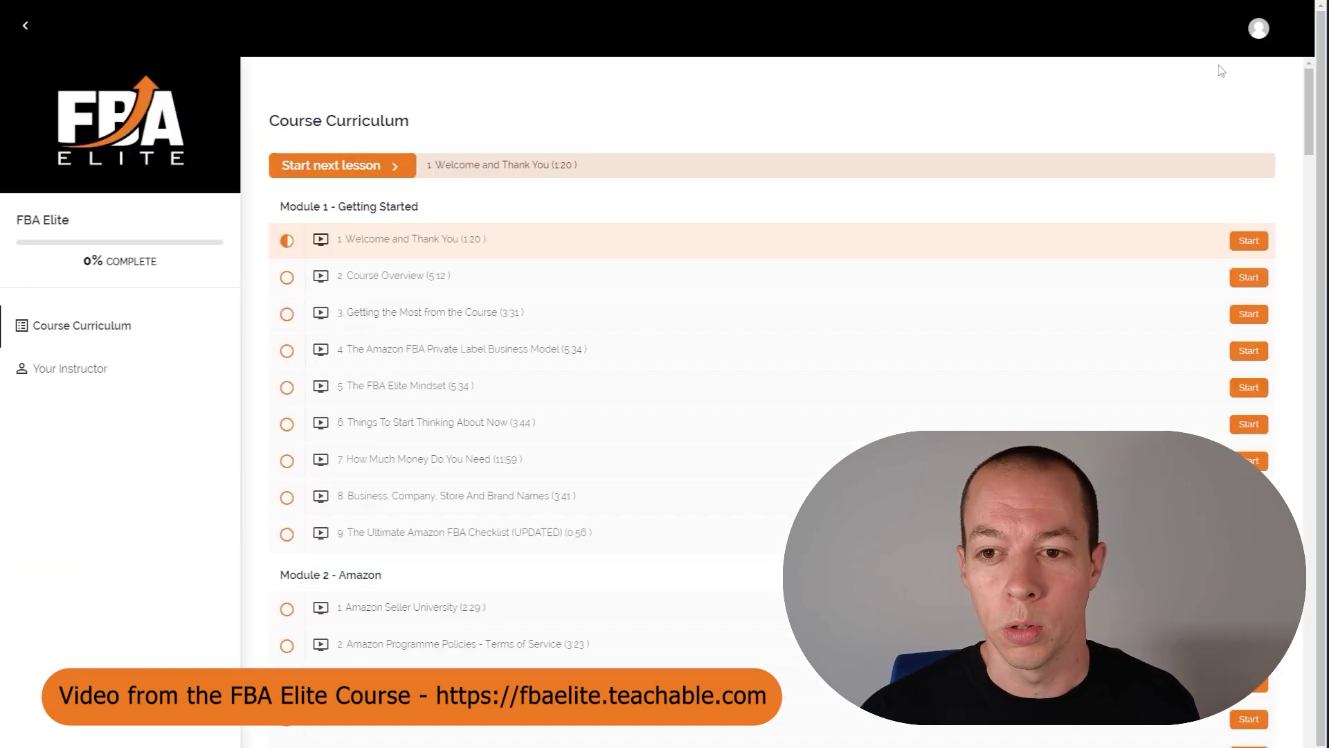
Step: Scroll the FBA Elite curriculum down to Module 9 and Module 10: The Legal Bits
{"action": "scroll", "coordinate": [1299, 148], "scroll_direction": "down", "scroll_amount": 3}
{"action": "scroll", "coordinate": [1299, 147], "scroll_direction": "down", "scroll_amount": 20}
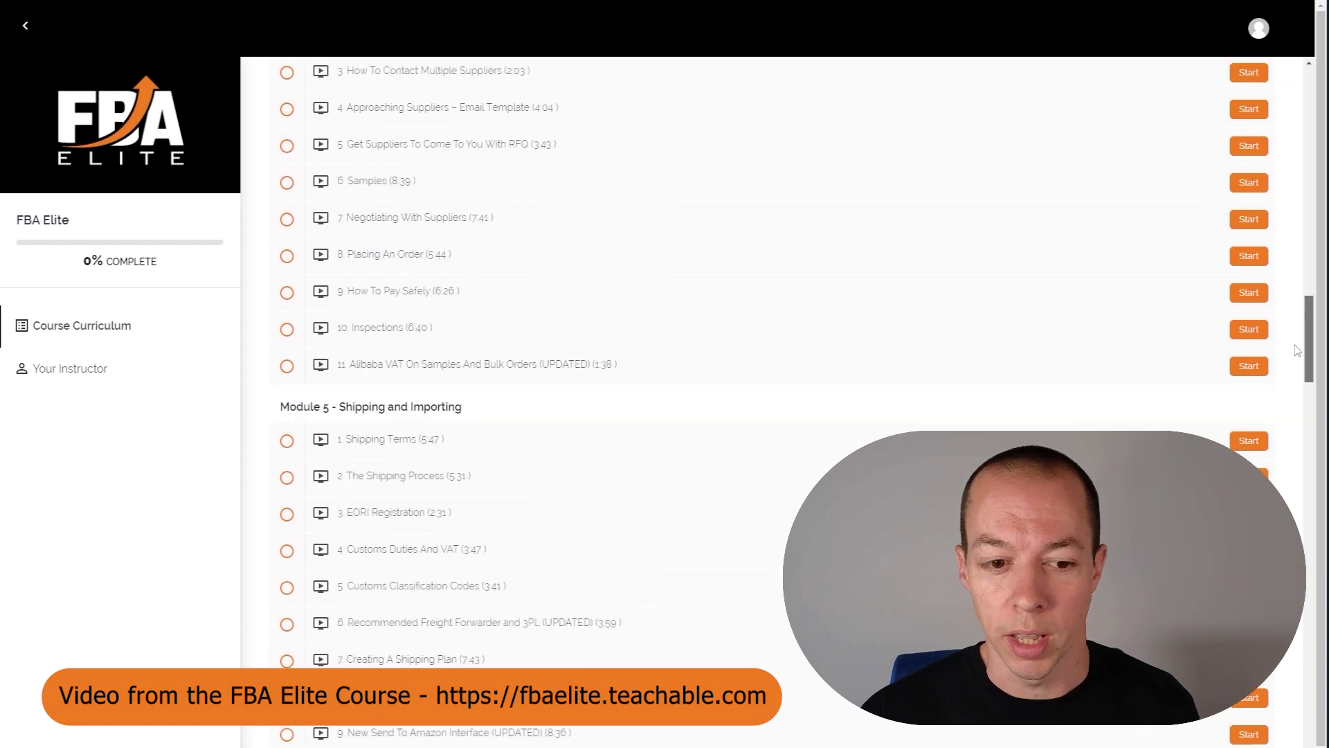
{"action": "scroll", "coordinate": [428, 395], "scroll_direction": "down", "scroll_amount": 15}
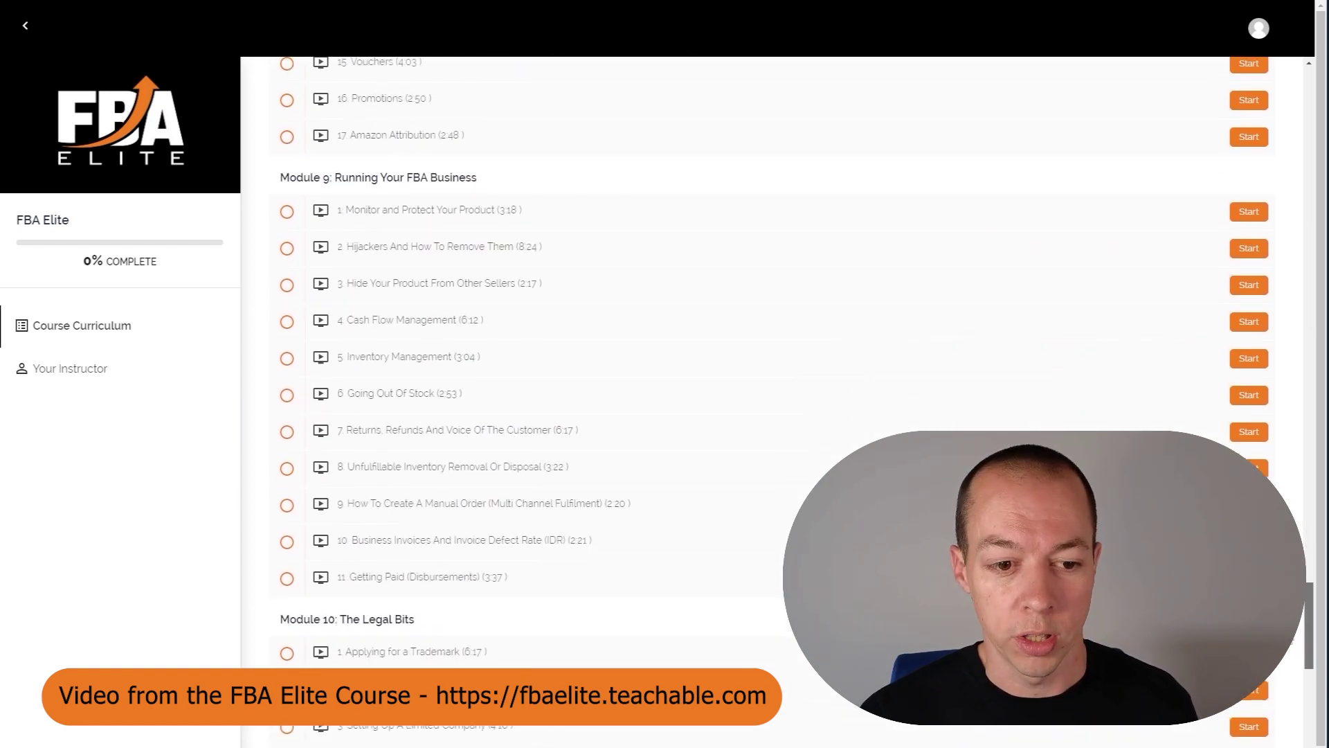